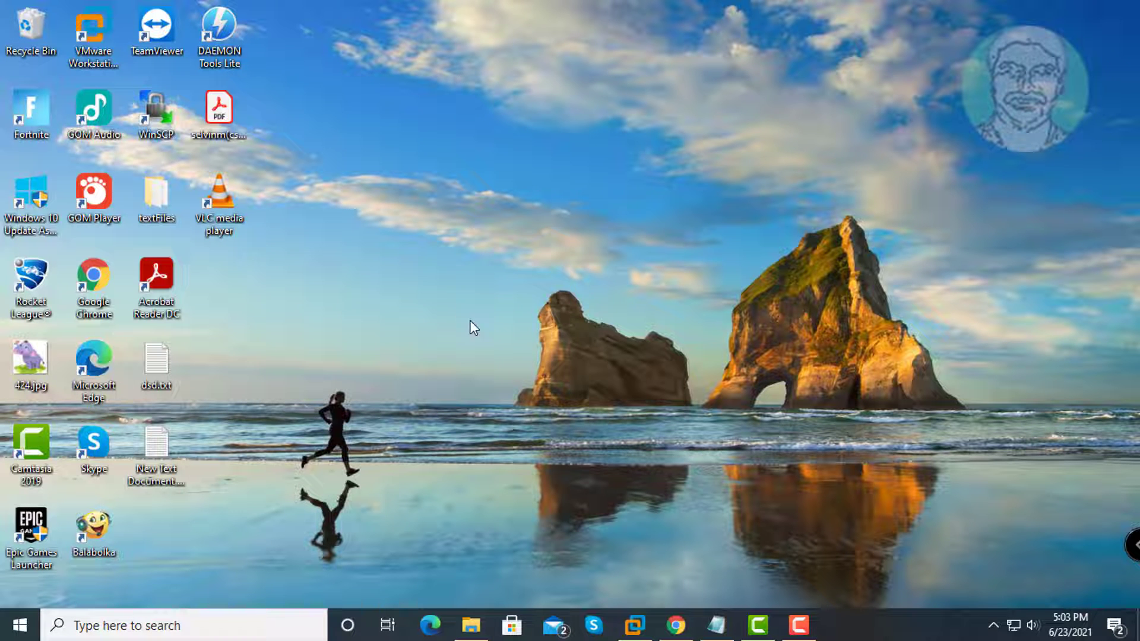
right_click(429, 233)
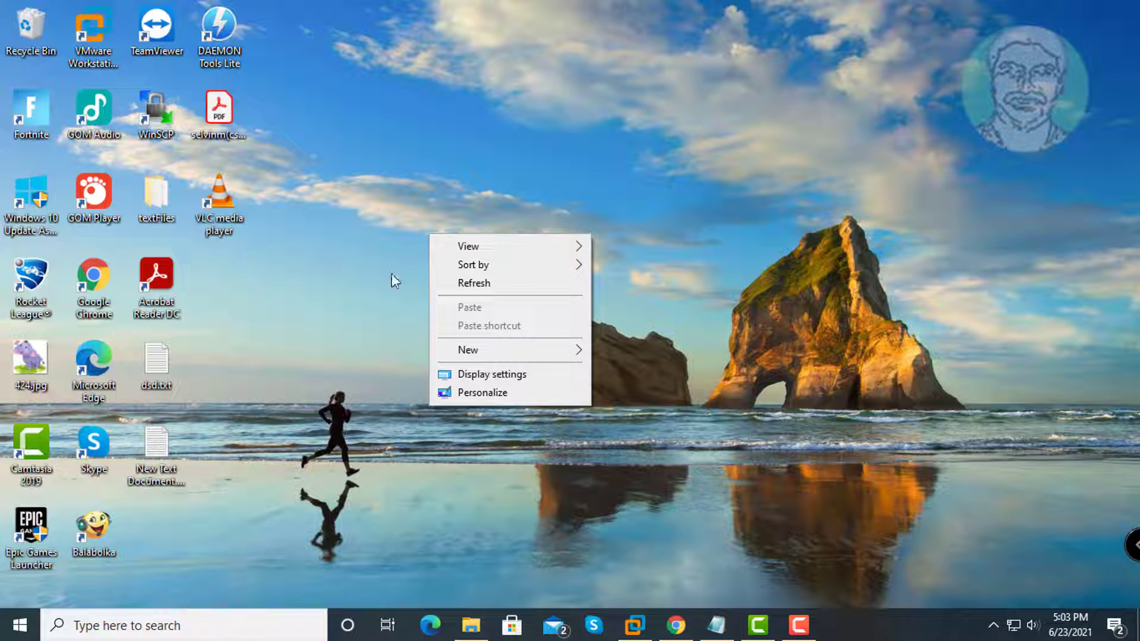
click(719, 302)
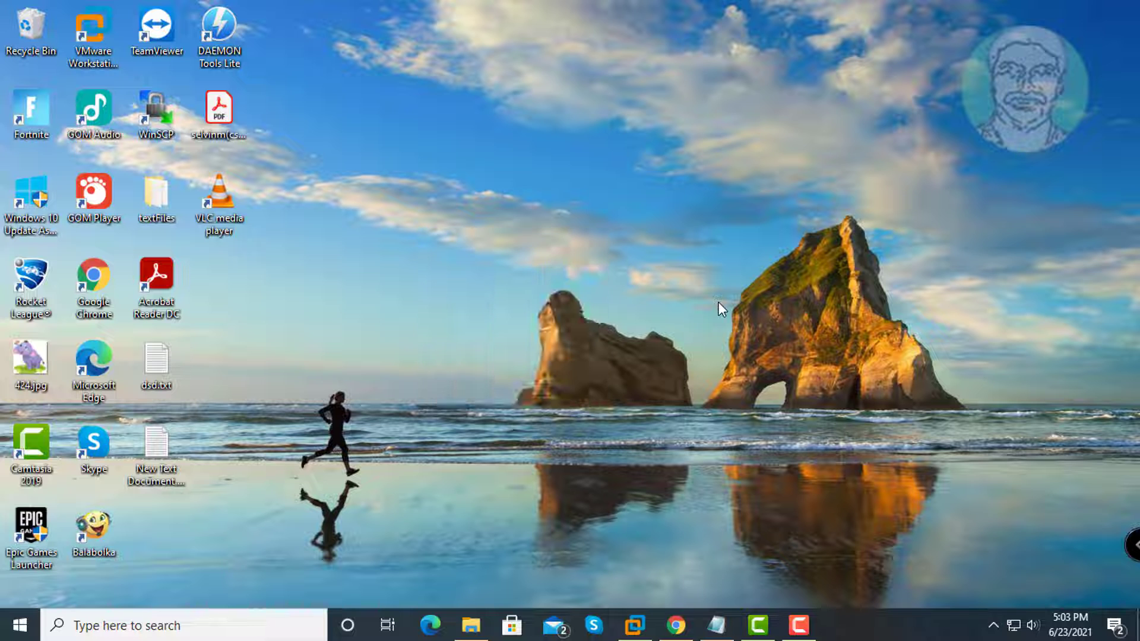
- Find Registry Editor with the search term "regedit" and run it as administrator
click(145, 625)
text(regedit)
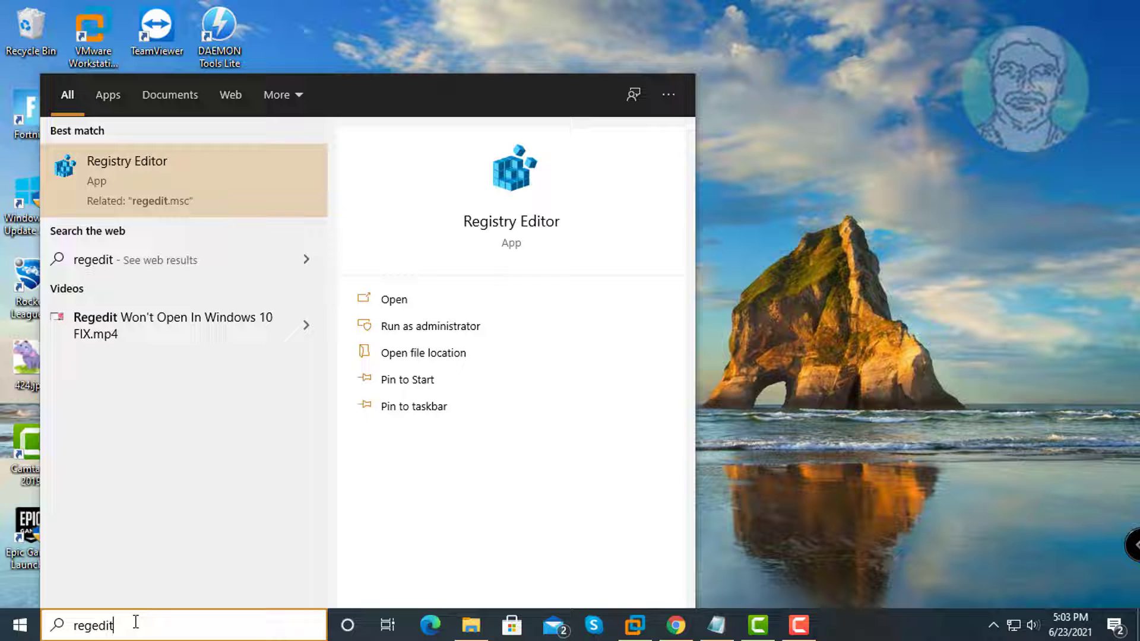
right_click(152, 159)
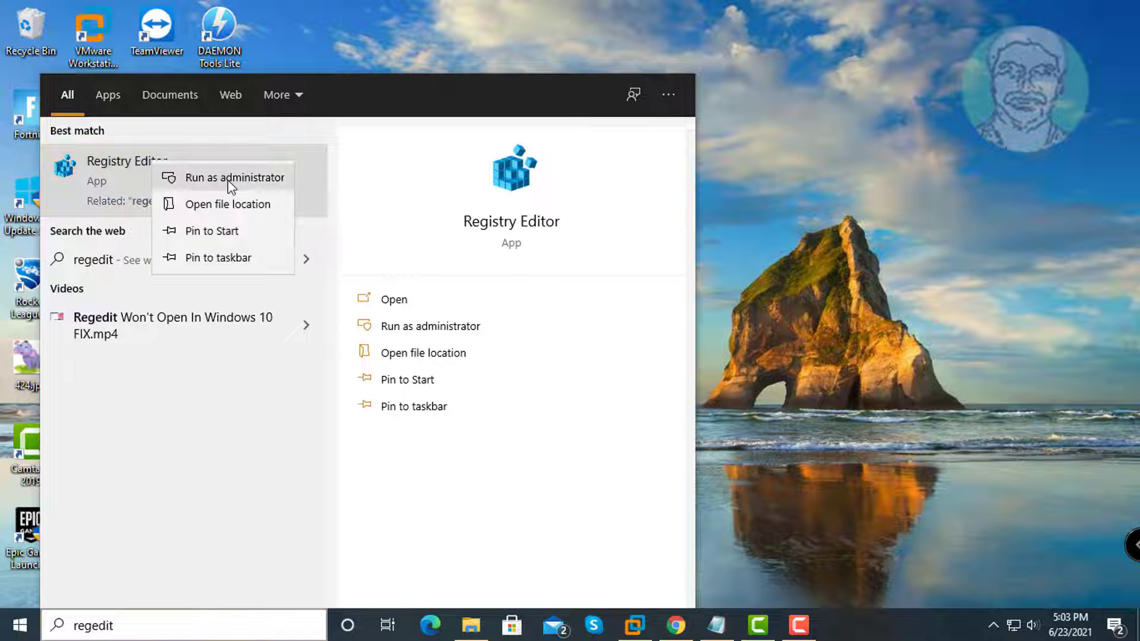
click(232, 178)
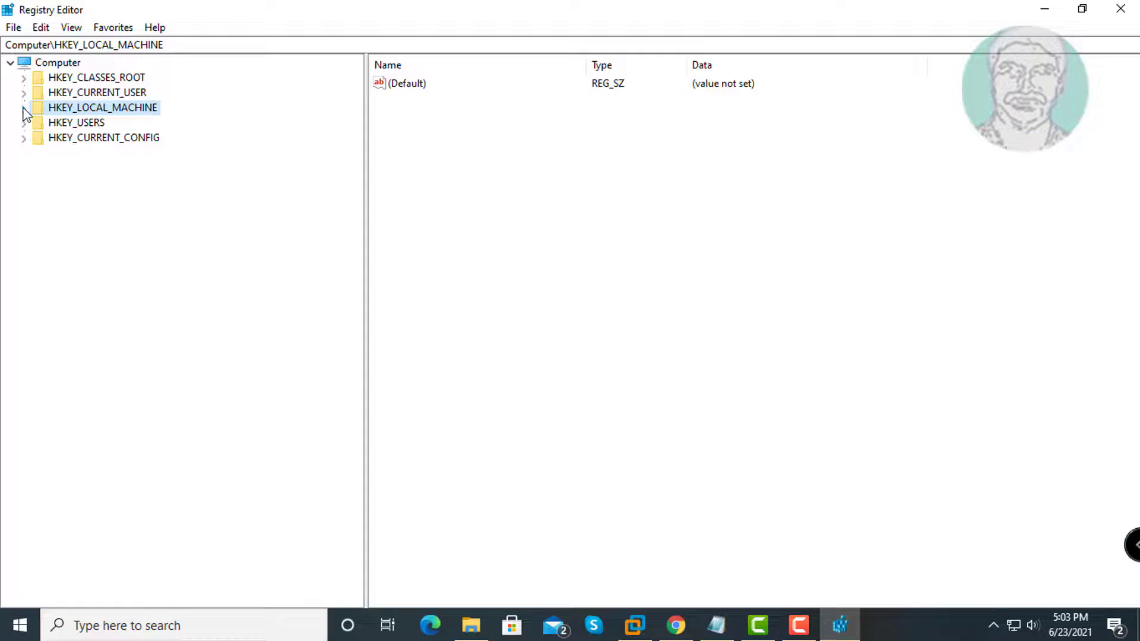
- Expand HKEY_CLASSES_ROOT in the registry tree and expand the Directory key inside it
click(111, 83)
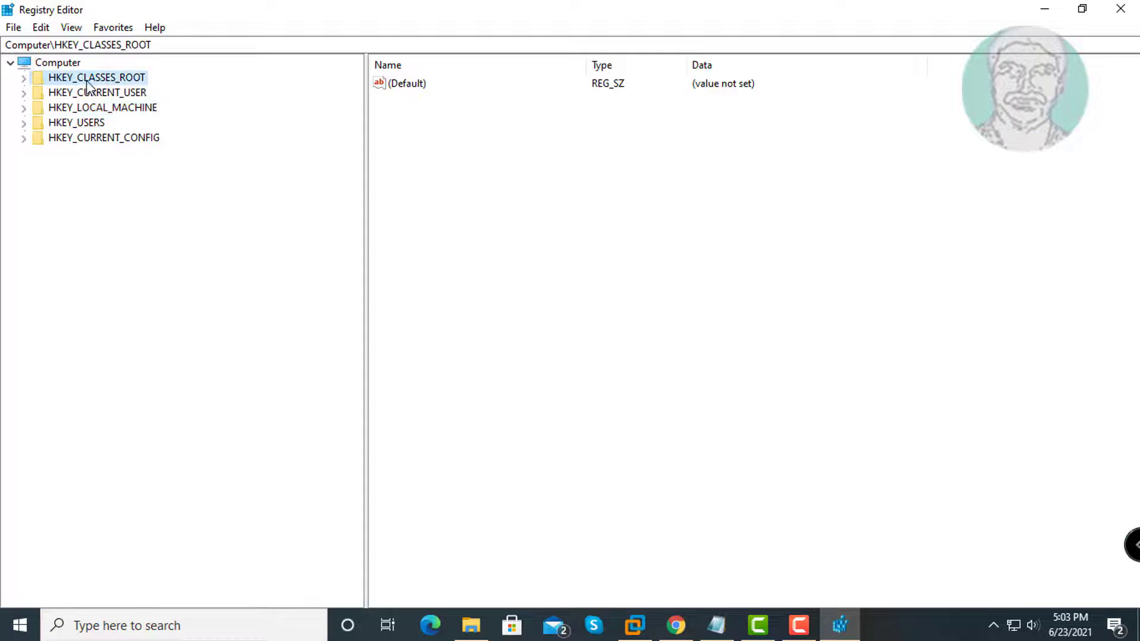
click(23, 78)
drag(356, 67, 346, 226)
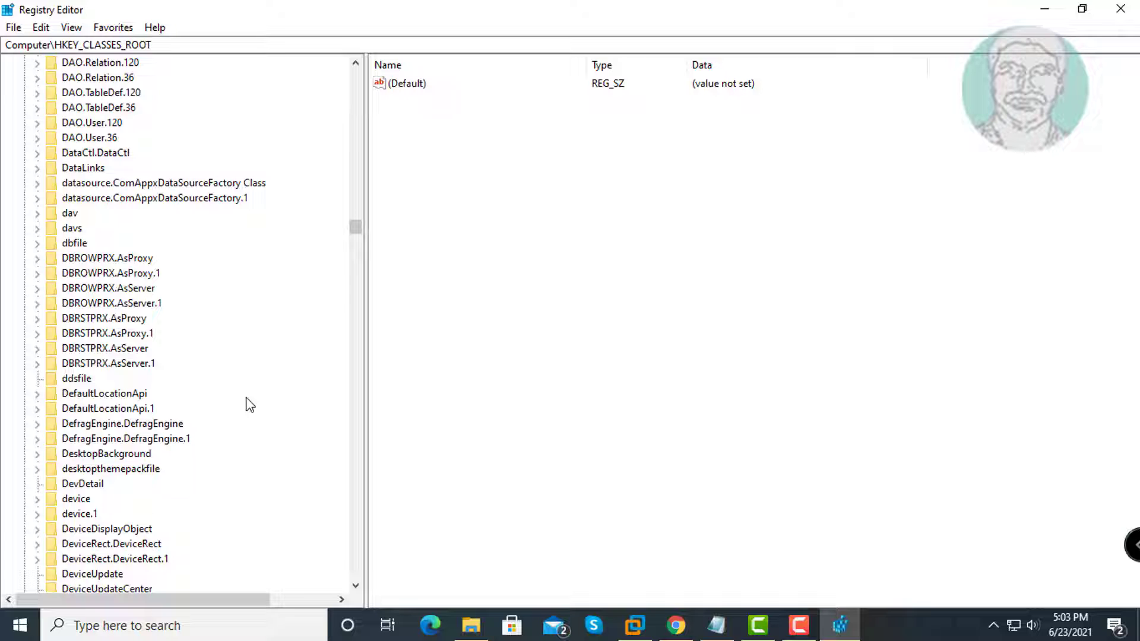
scroll(244, 406, down, 4)
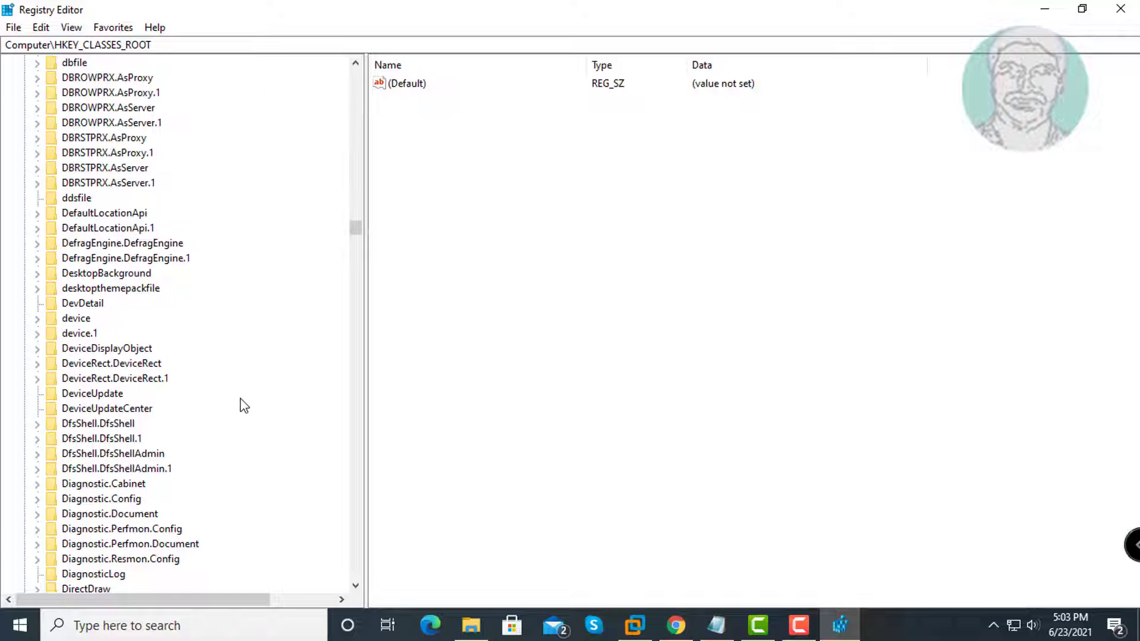
scroll(244, 405, down, 5)
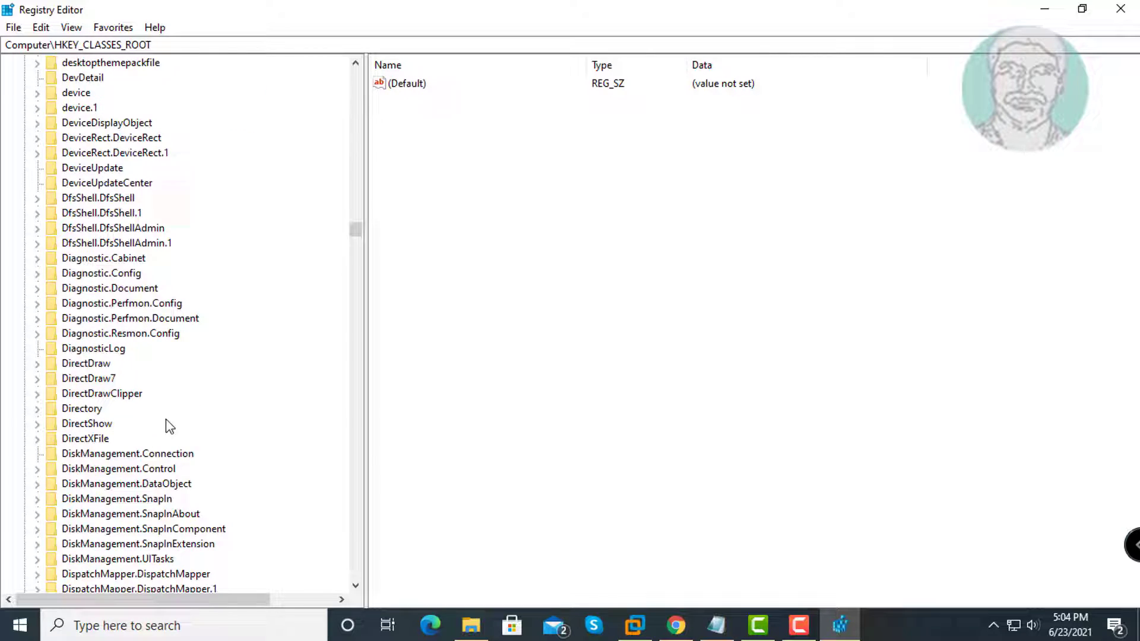
click(84, 409)
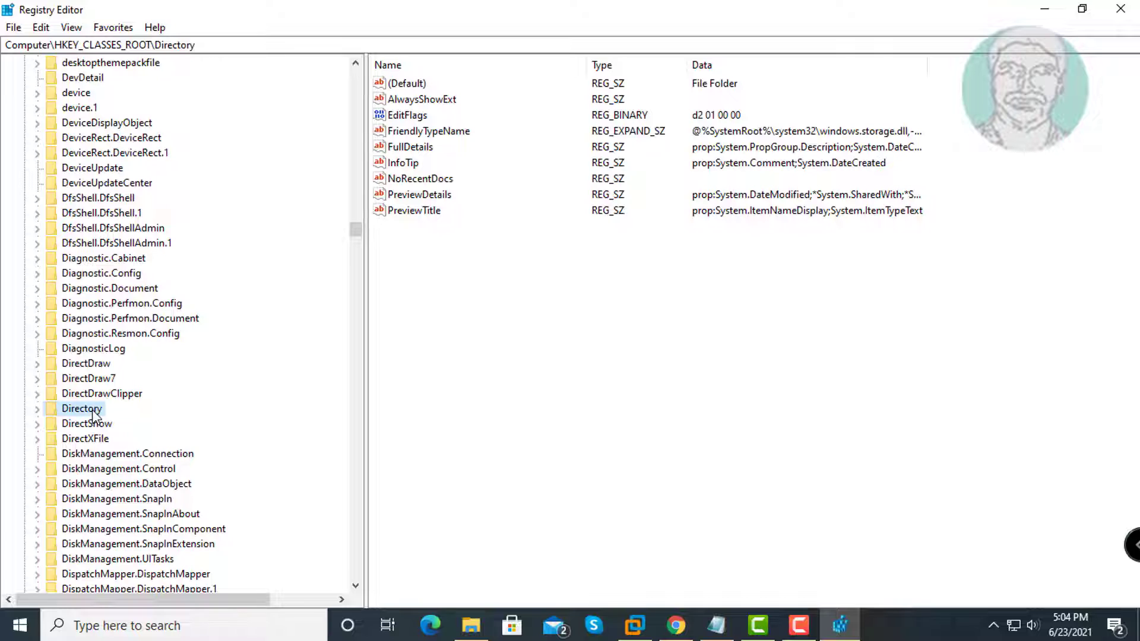
click(37, 409)
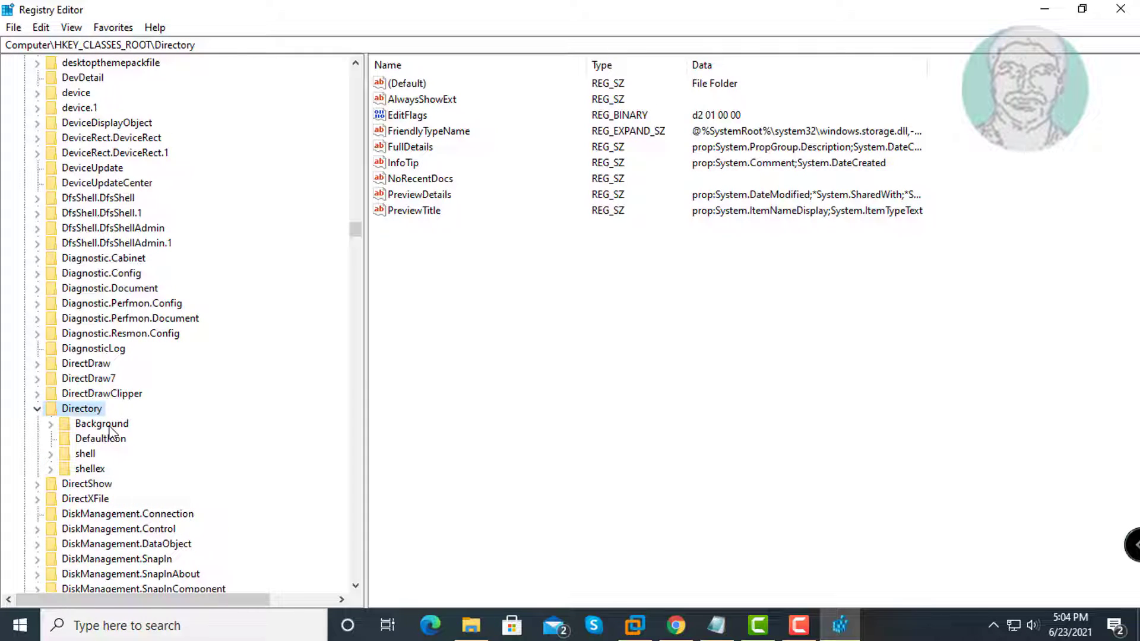
- Expand the Background, shellex and ContextMenuHandlers keys beneath Directory
click(109, 428)
click(51, 426)
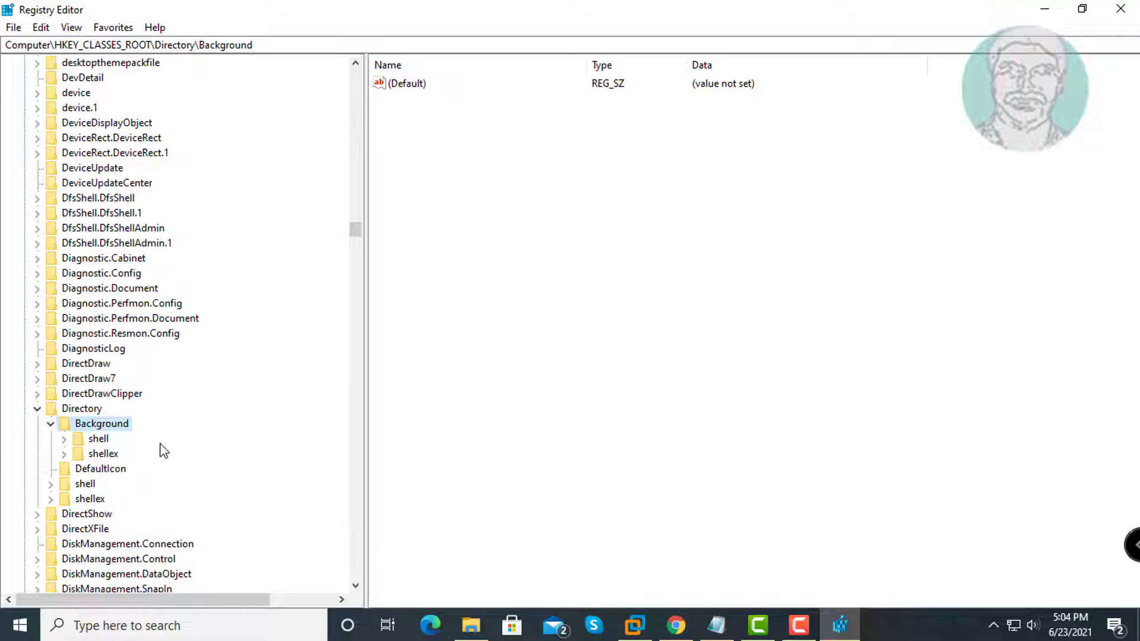
click(111, 454)
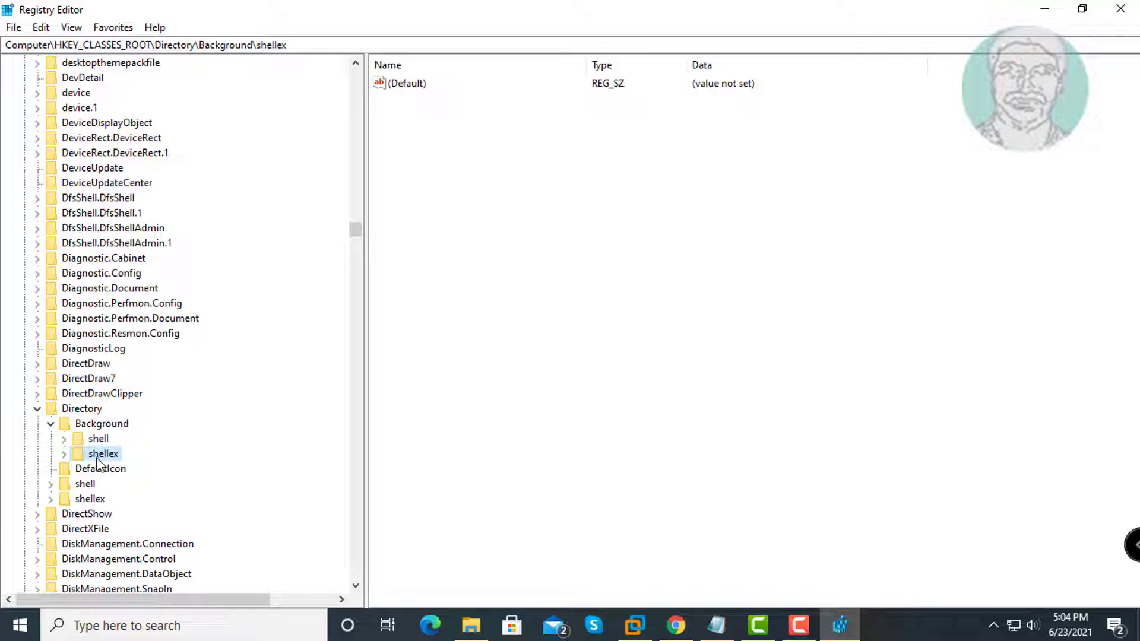
click(64, 454)
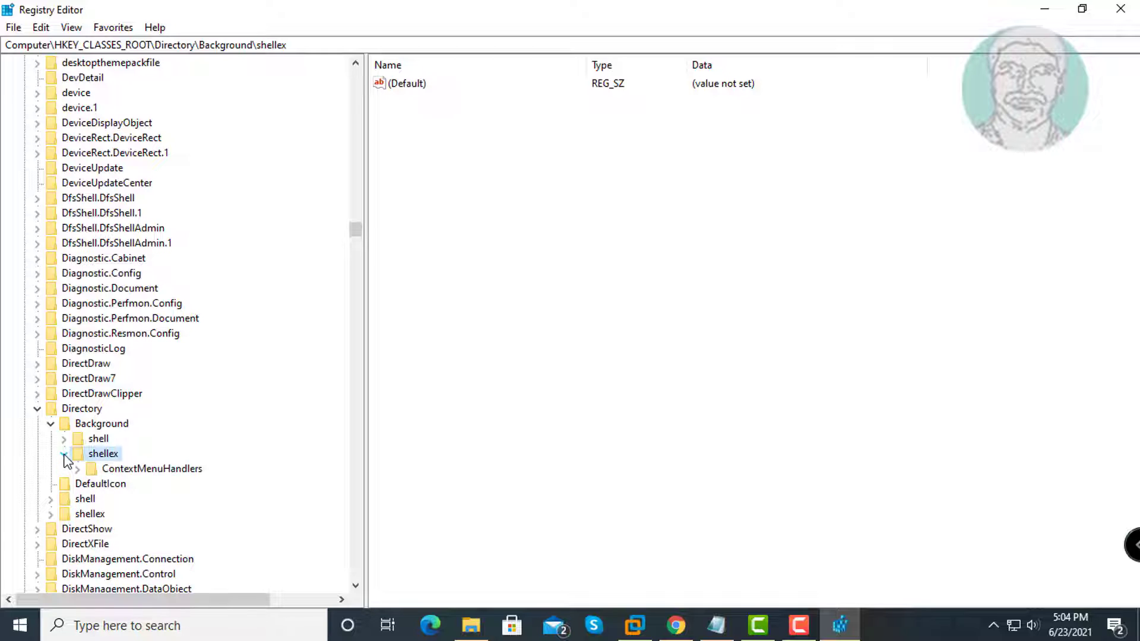
click(145, 473)
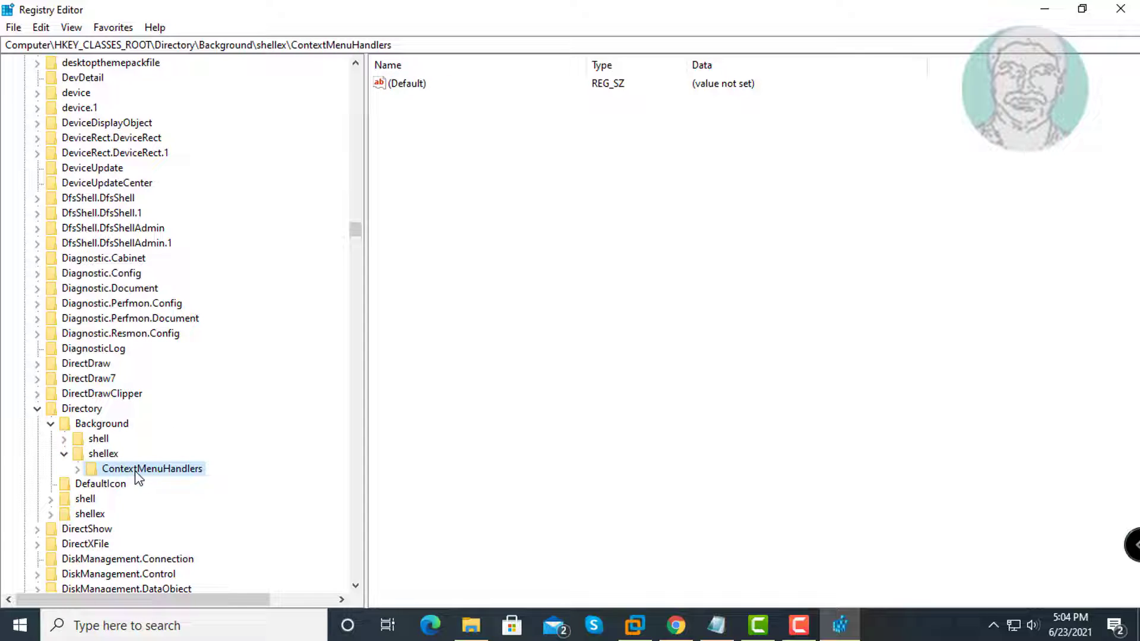
click(78, 469)
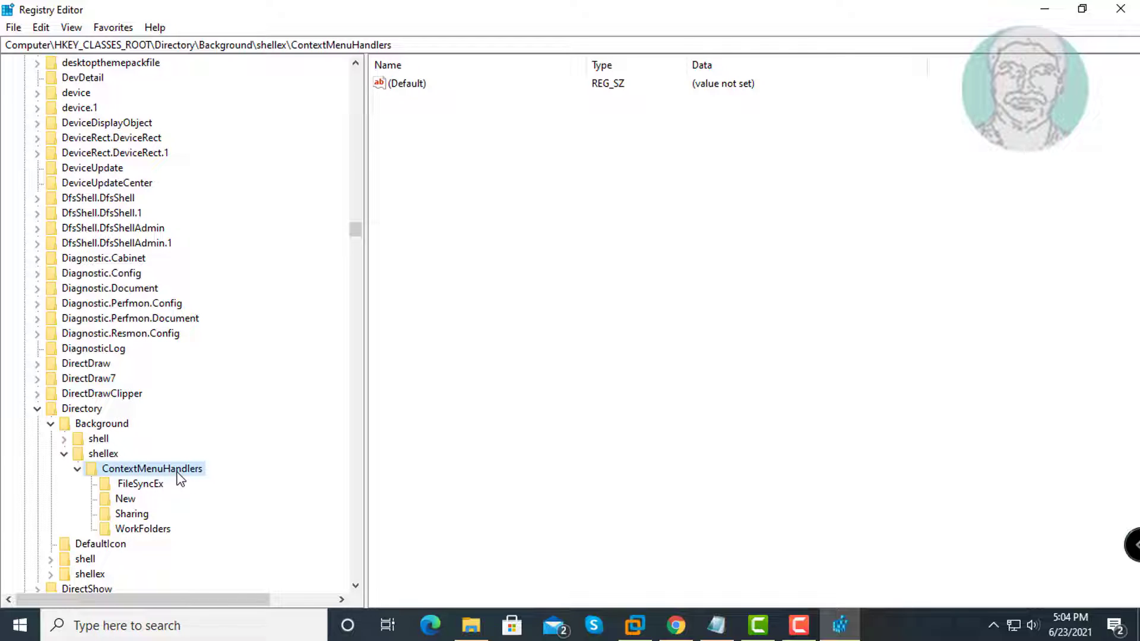
- Create a new key named igfxcui under ContextMenuHandlers
right_click(150, 473)
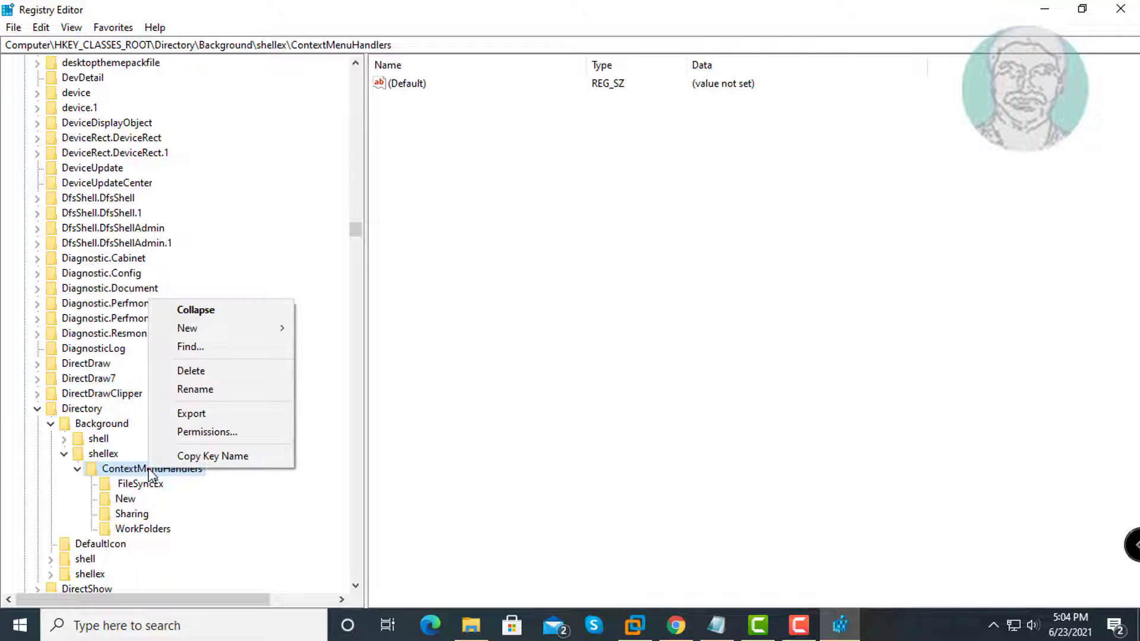
mouse_move(206, 328)
click(320, 328)
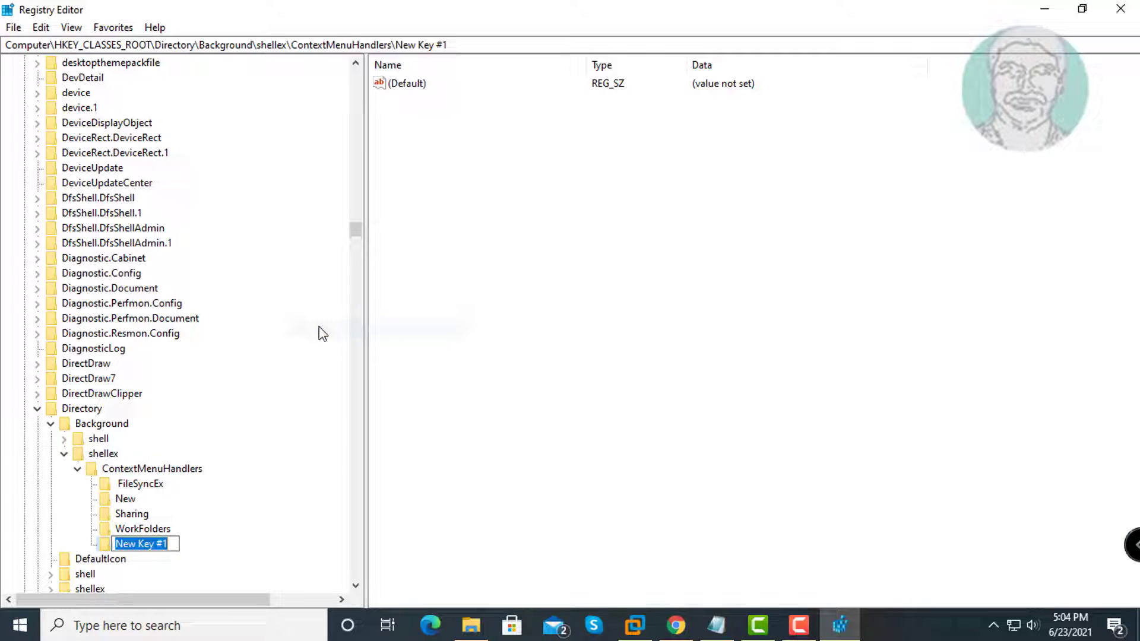
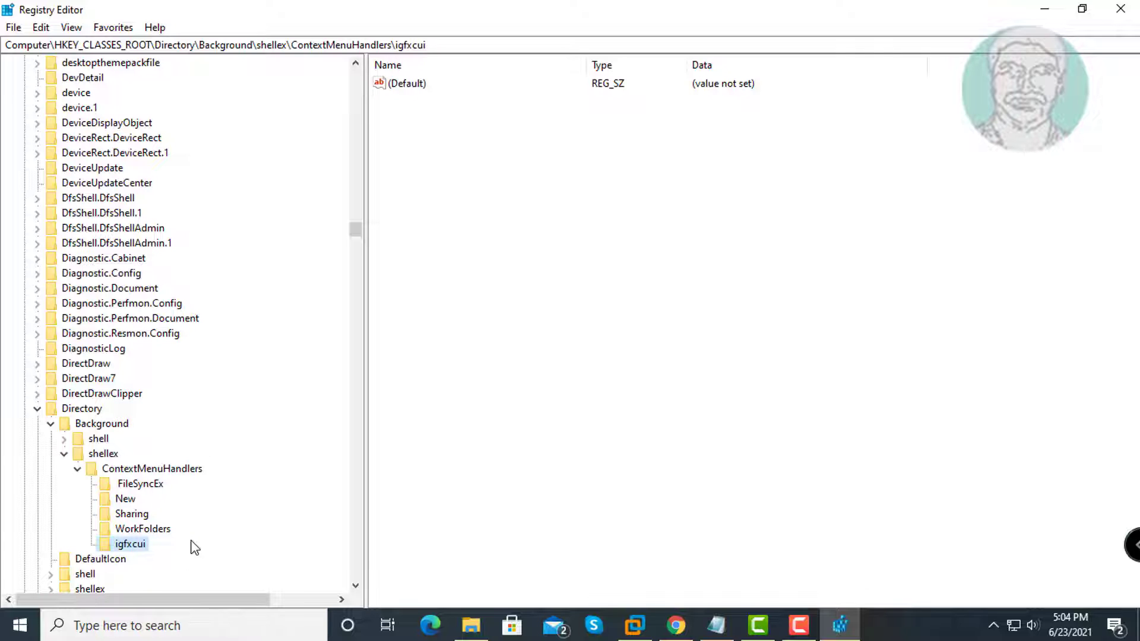
- Set the (Default) value data of the igfxcui key to {3AB1675A-CCFF-11D2-8B20-00A0C93CB1F4}
double_click(409, 86)
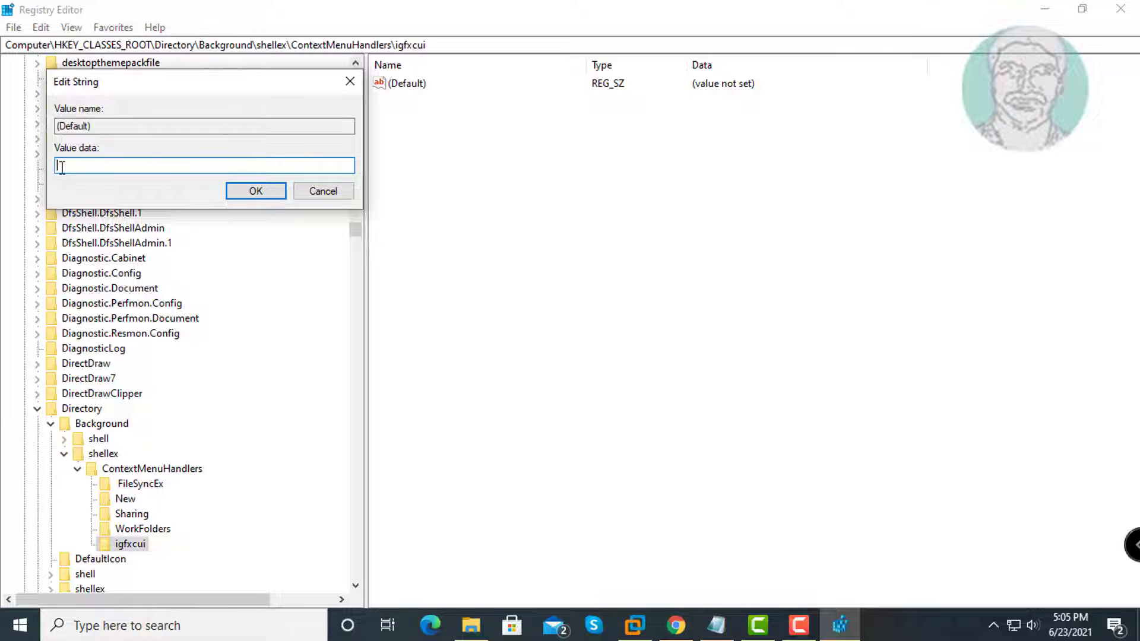
right_click(61, 167)
click(104, 238)
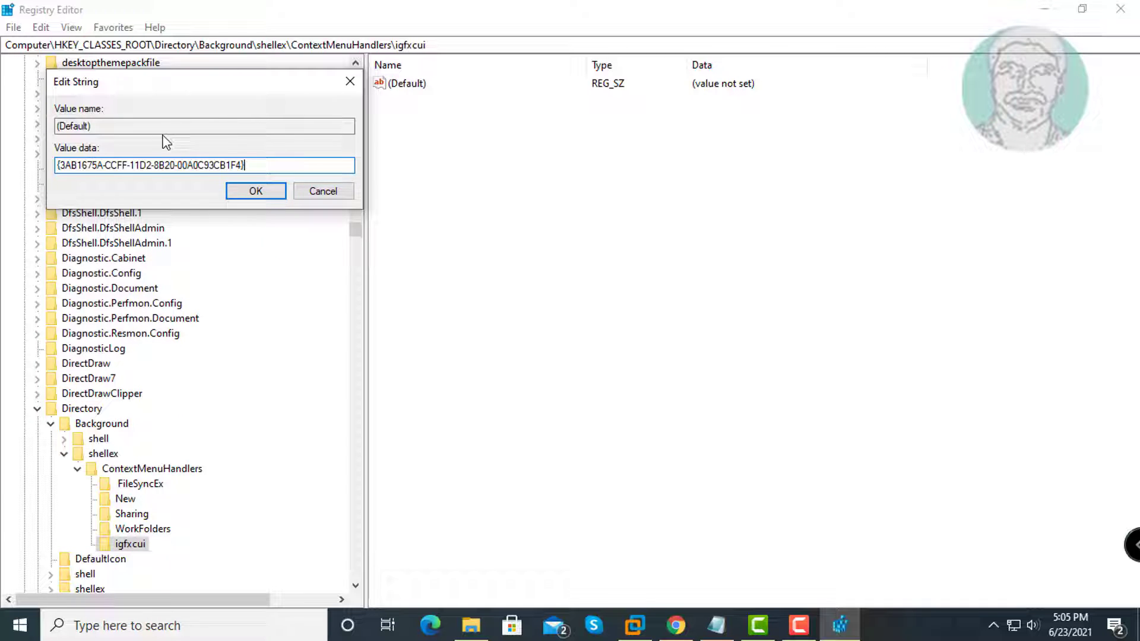
click(238, 191)
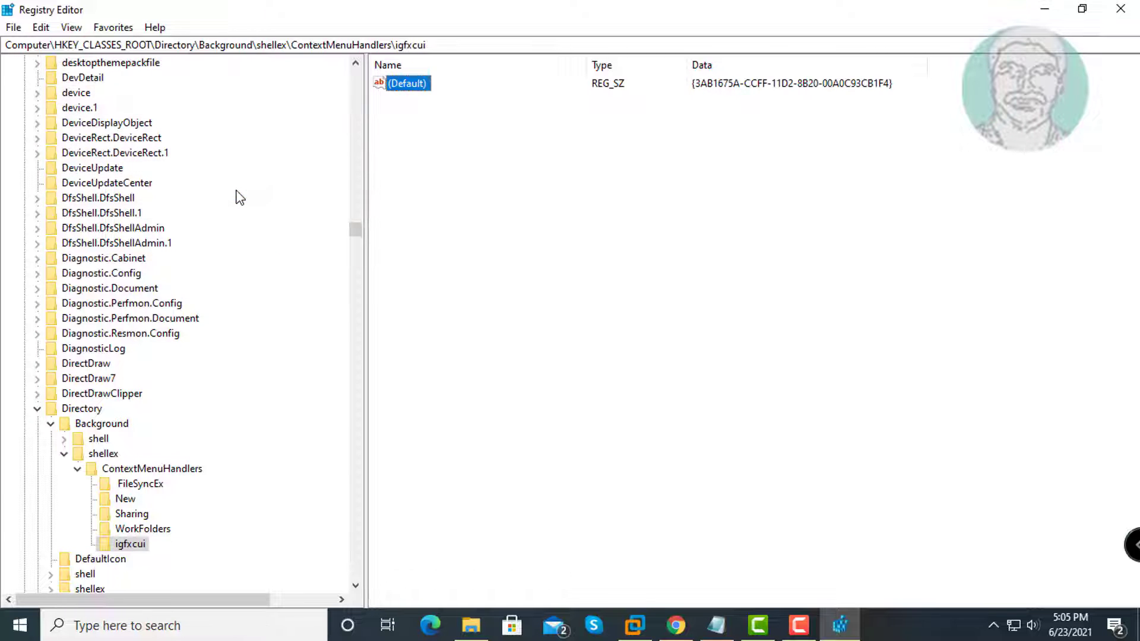
- Create a second new key named igfxDTCM under ContextMenuHandlers
click(113, 472)
right_click(133, 469)
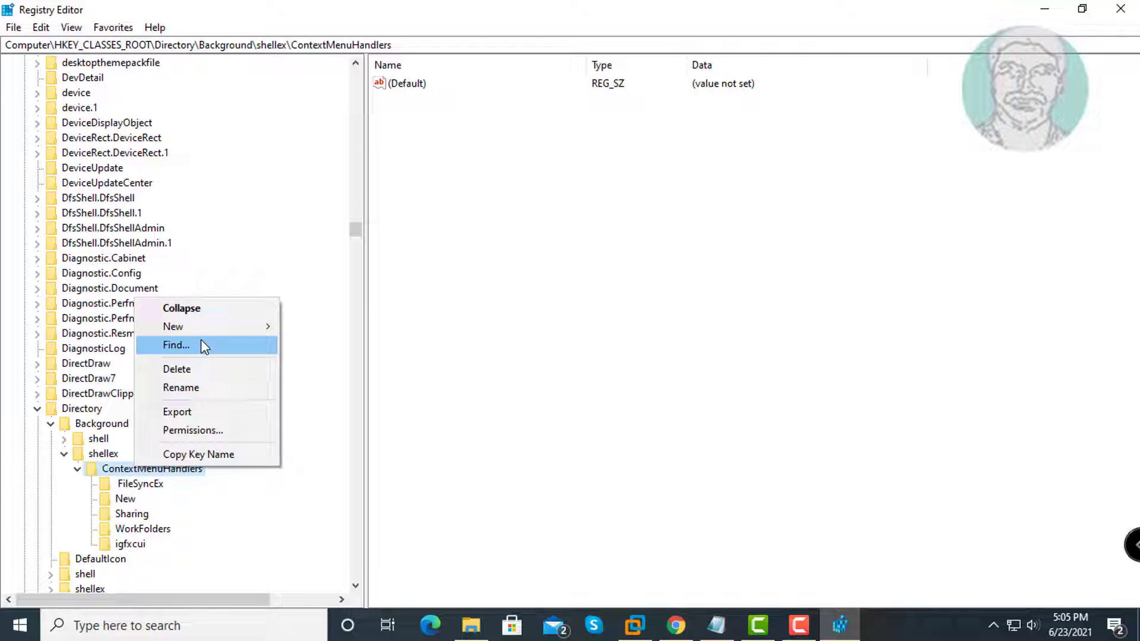
mouse_move(190, 327)
click(314, 328)
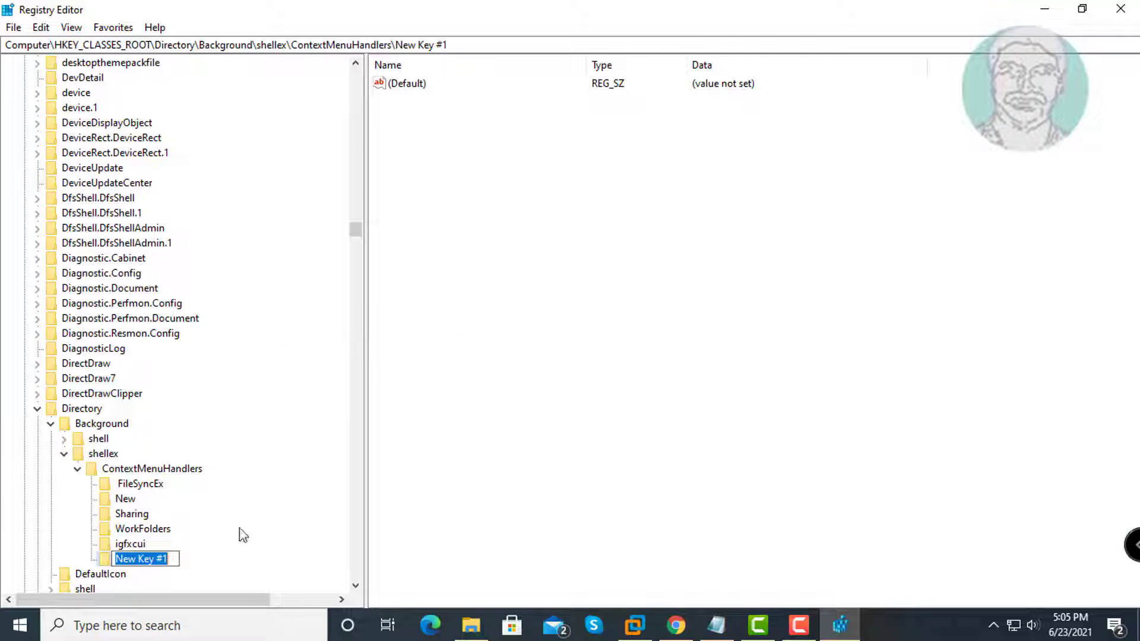
right_click(122, 561)
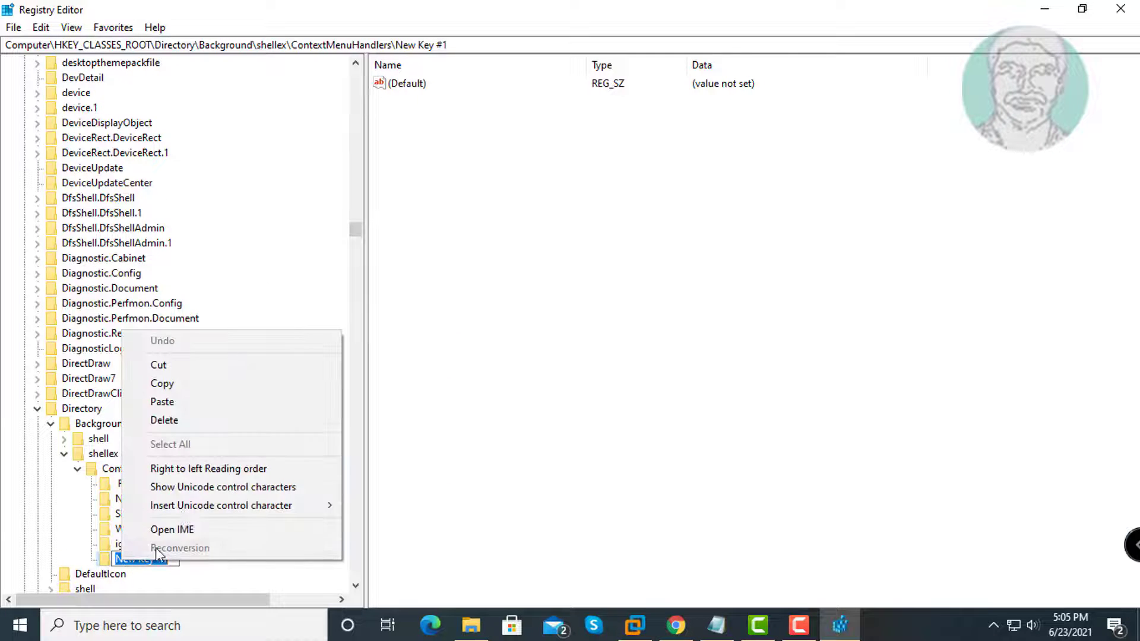
click(177, 400)
key(Return)
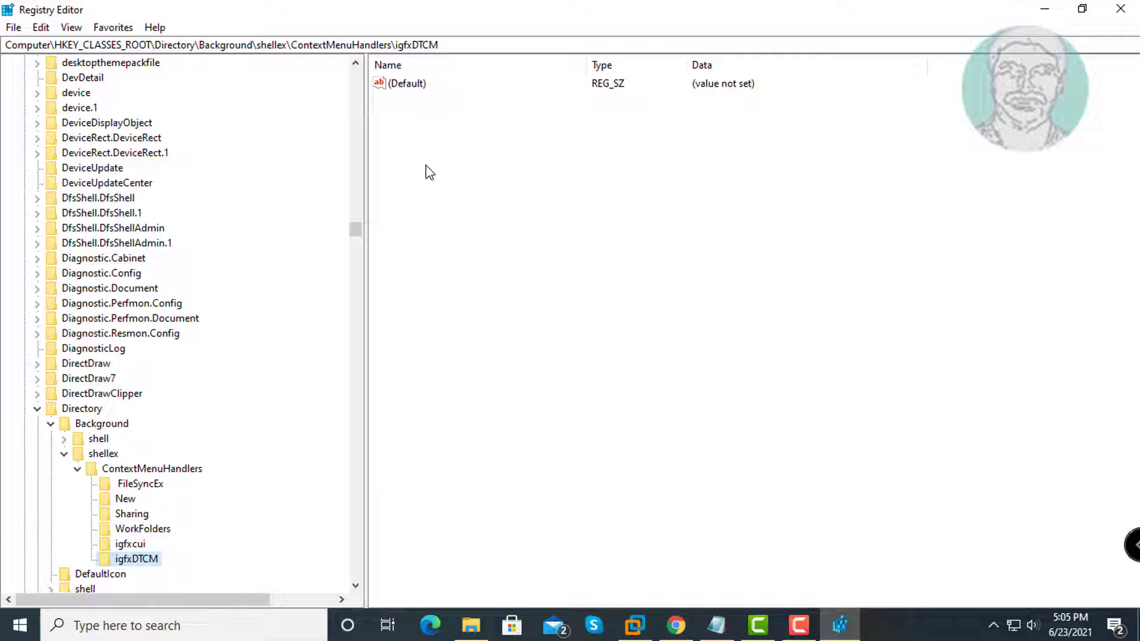
- Set the (Default) value data of the igfxDTCM key to {9B5F5829-A529-4B12-814A-E81BCB8D93FC}
double_click(416, 88)
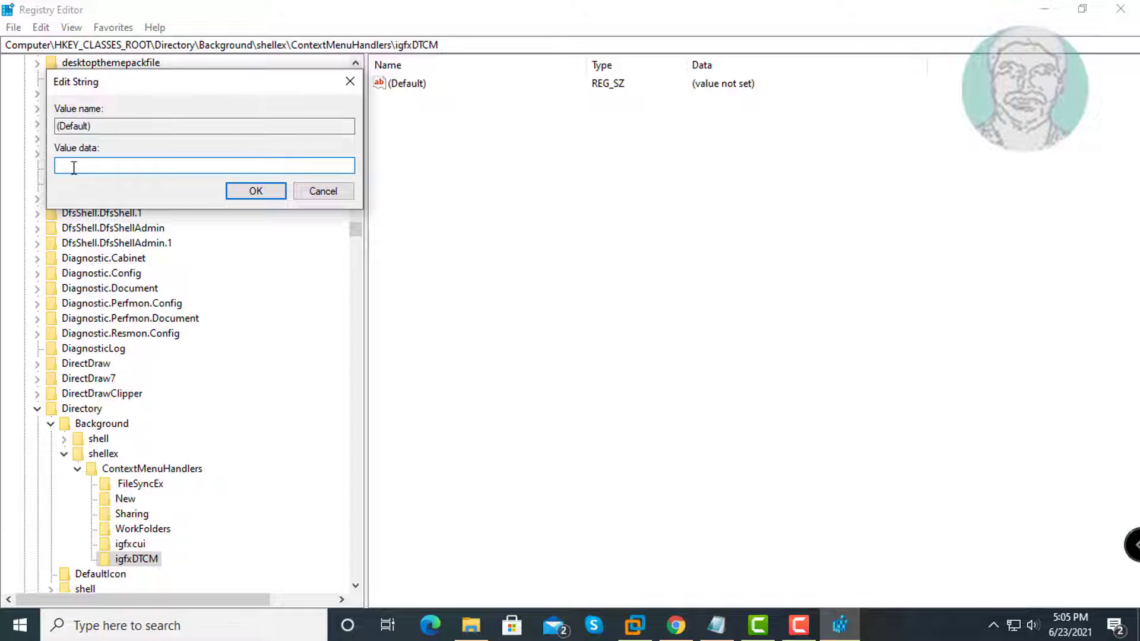
right_click(67, 166)
click(108, 237)
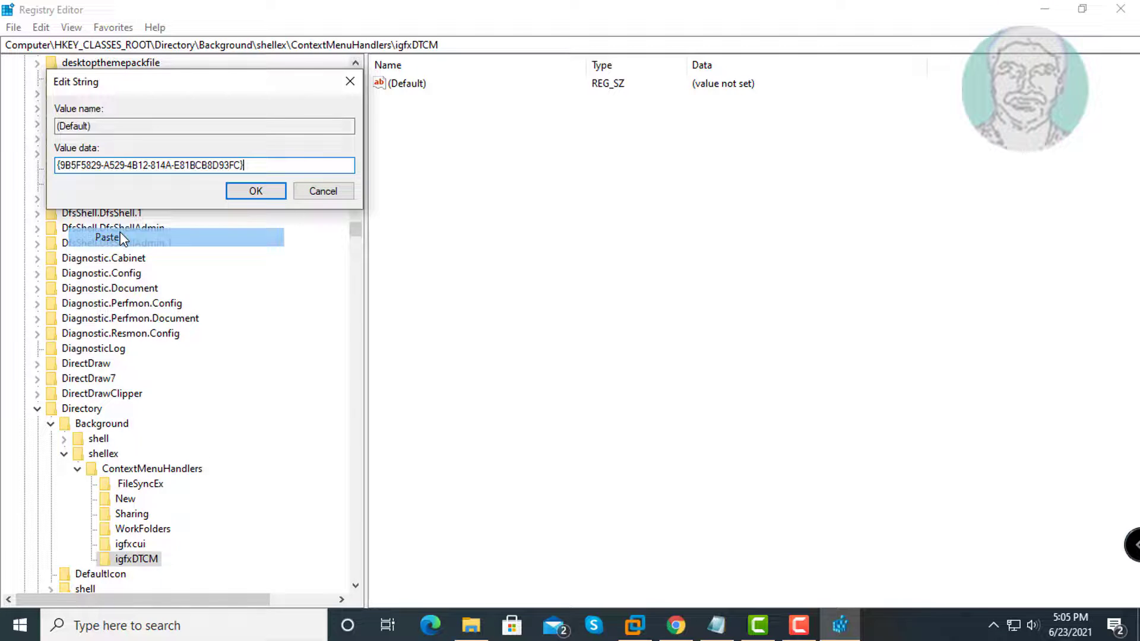
click(247, 202)
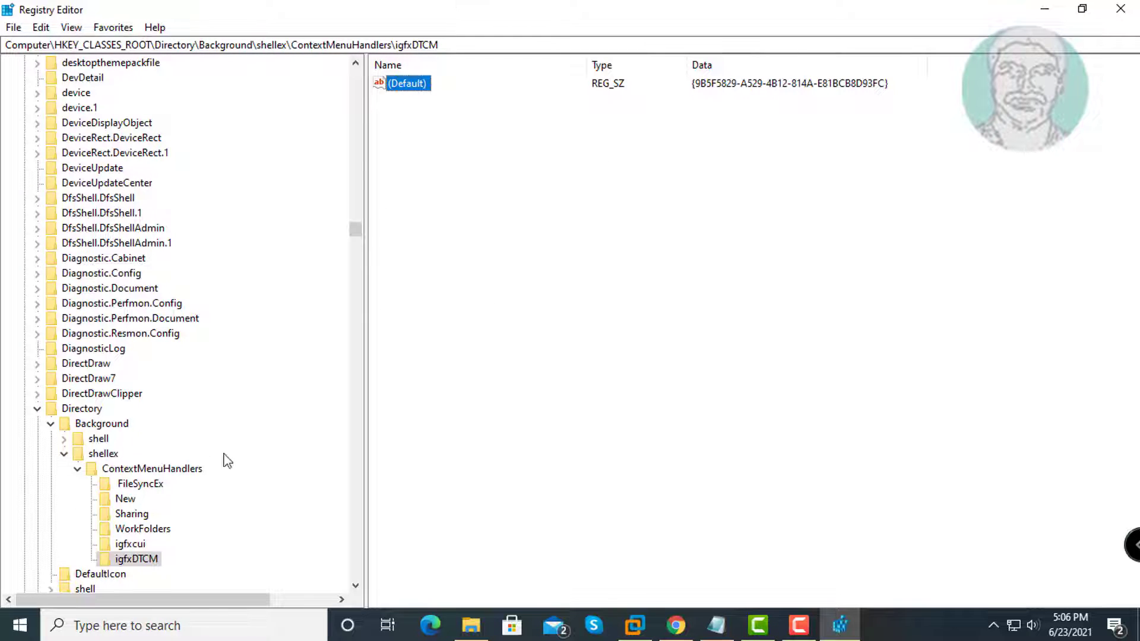
- Collapse the expanded registry keys up to HKEY_CLASSES_ROOT and close Registry Editor
click(77, 469)
click(64, 454)
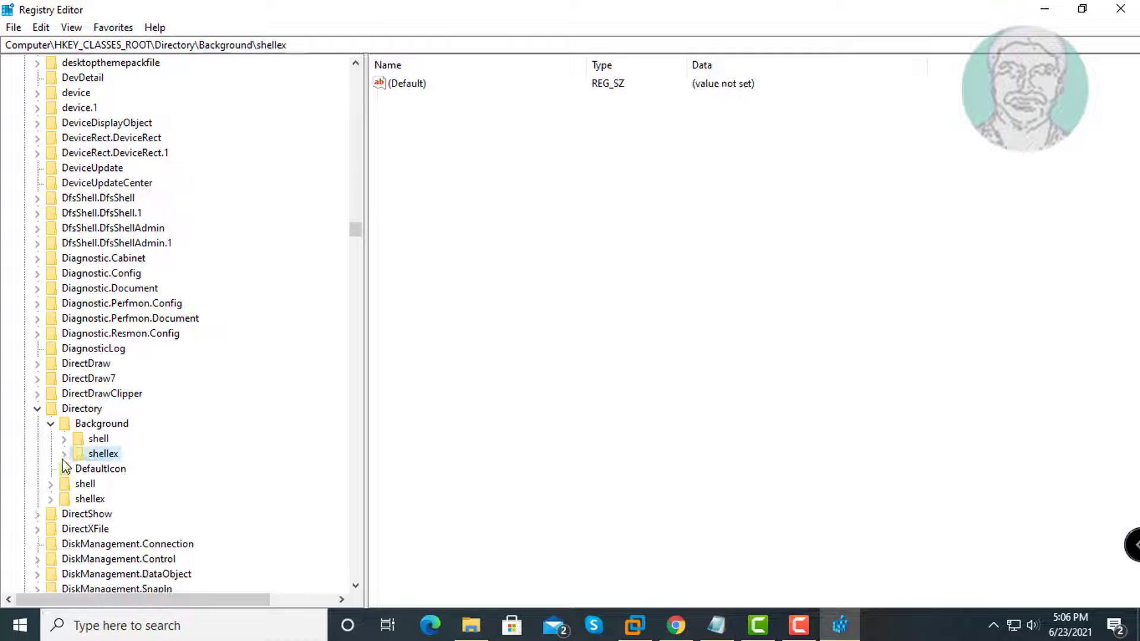
click(50, 424)
click(37, 409)
drag(354, 231, 280, 71)
click(24, 78)
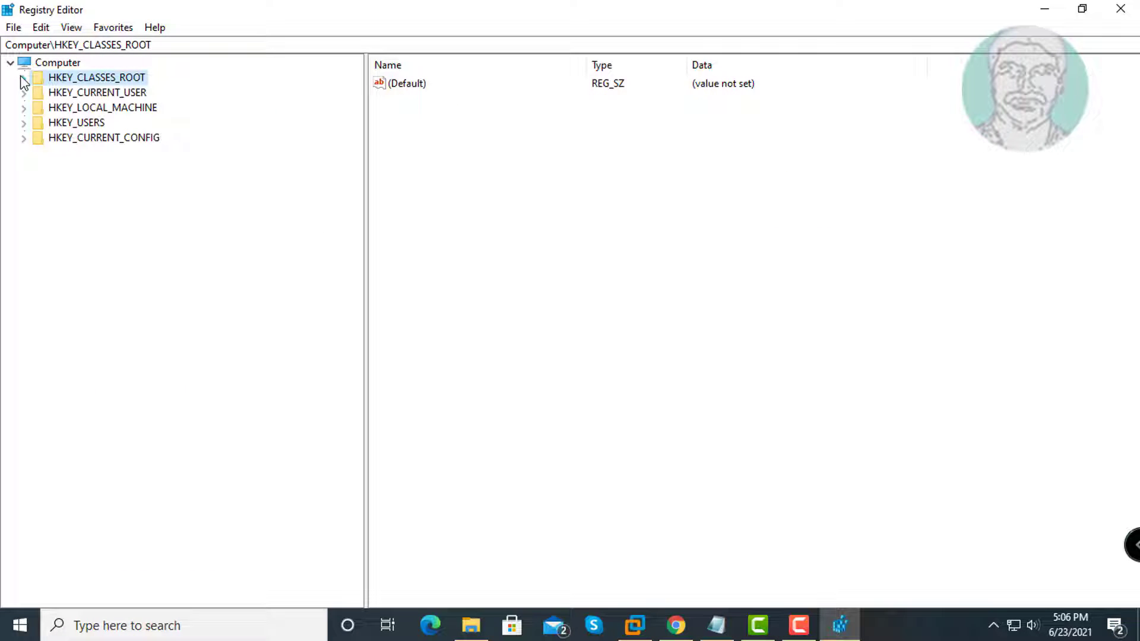
click(1123, 12)
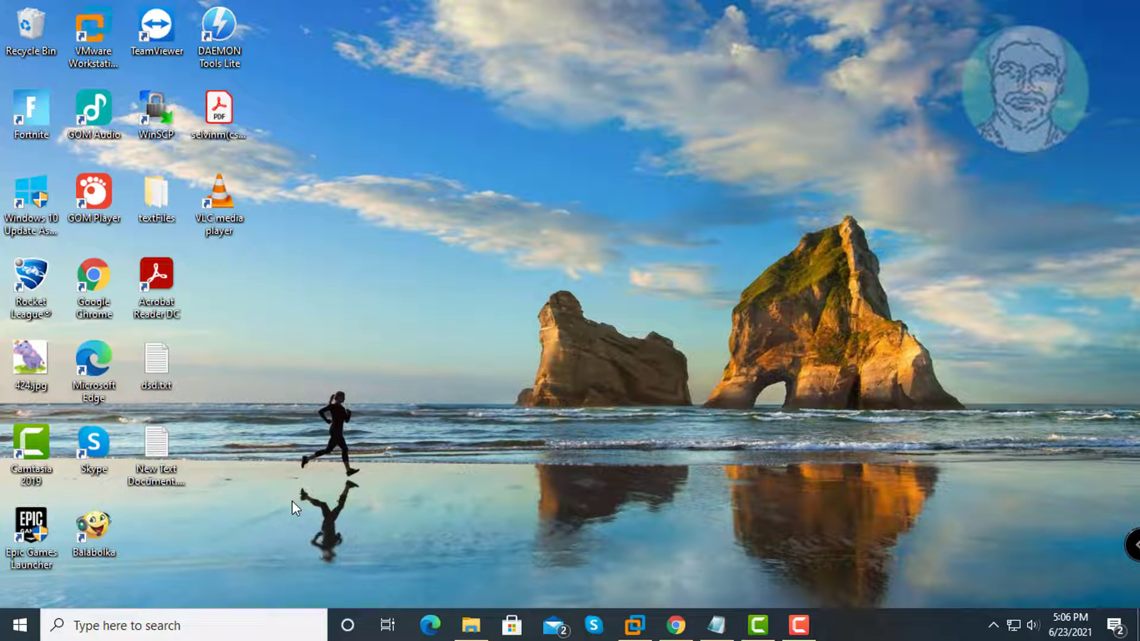
- View the computer's power options, including Restart, and dismiss them
click(19, 625)
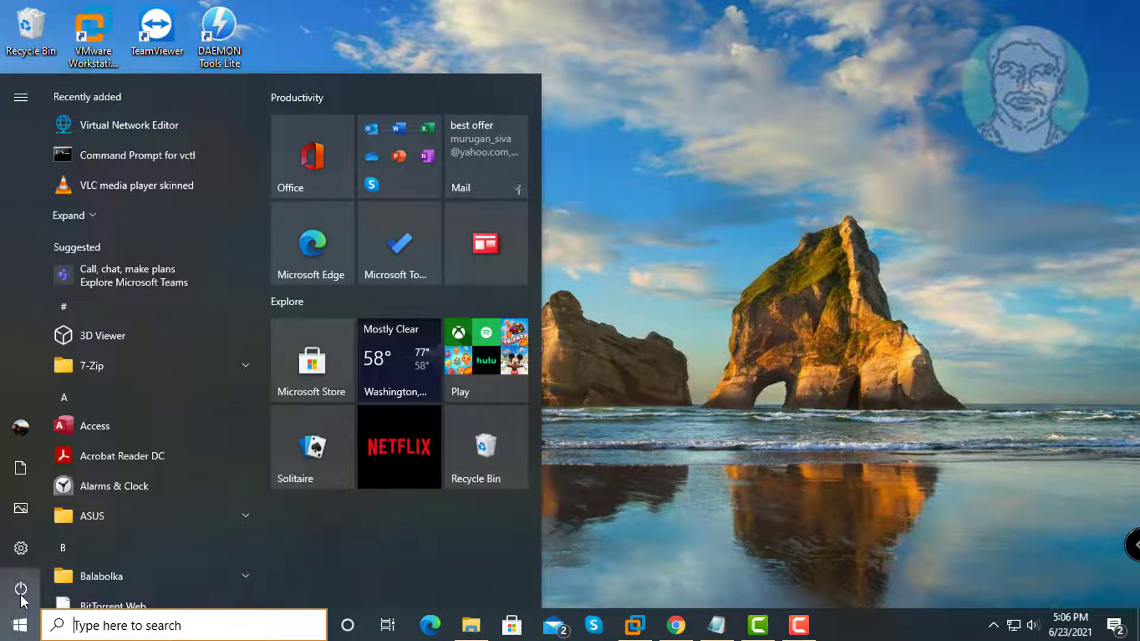
click(20, 591)
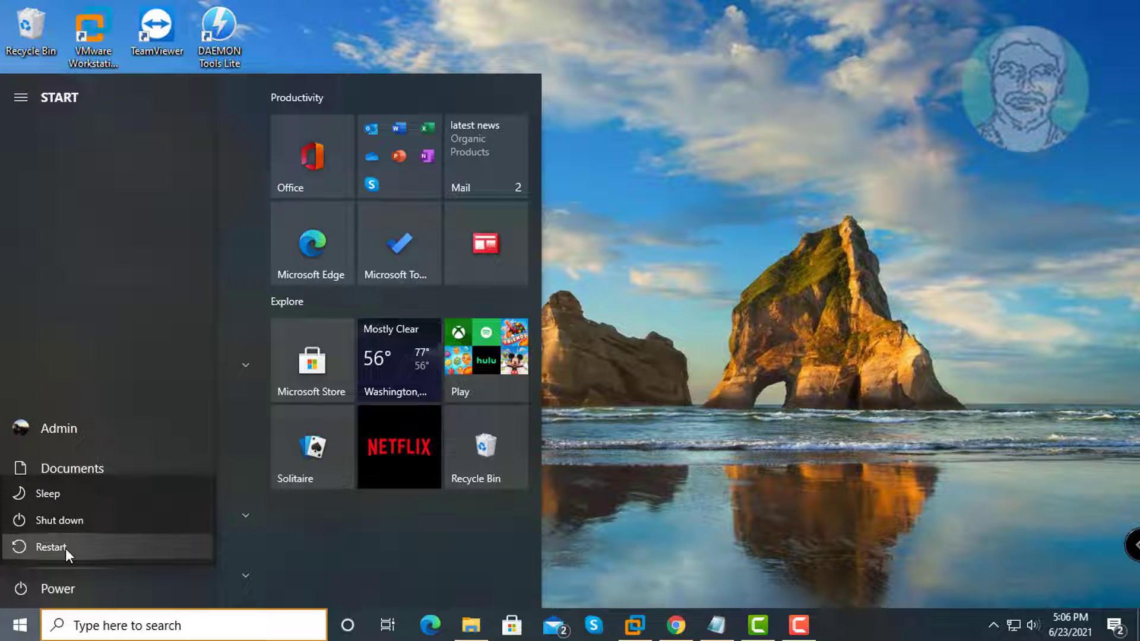
click(761, 522)
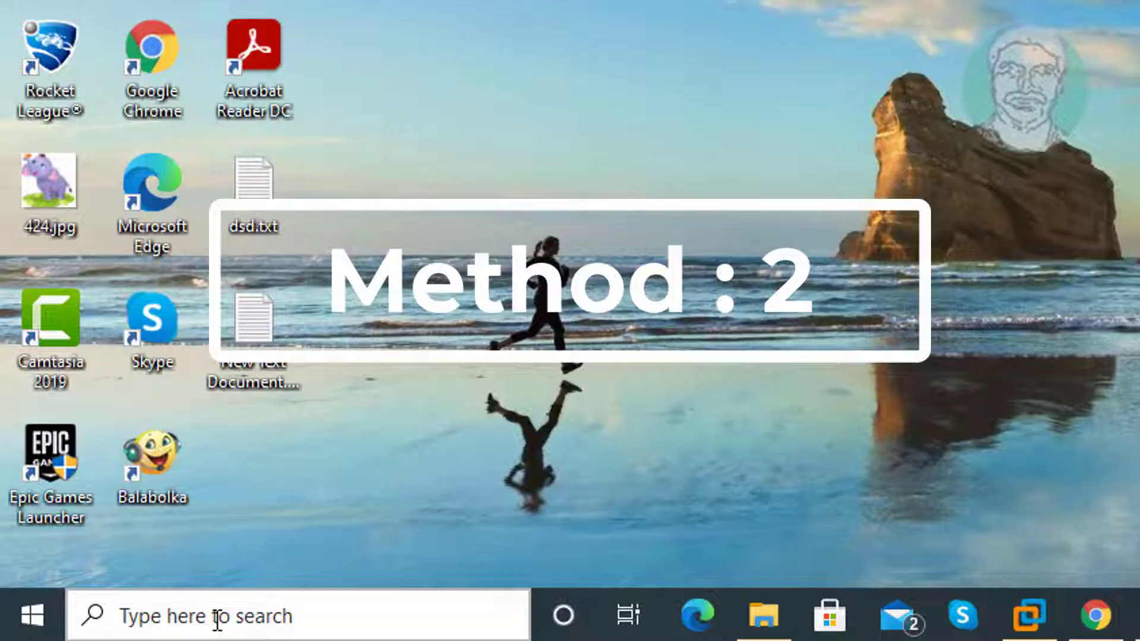
- Open System Information using the search term msinfo, check the computer's processor and system type, and close it
click(134, 626)
text(msinfo)
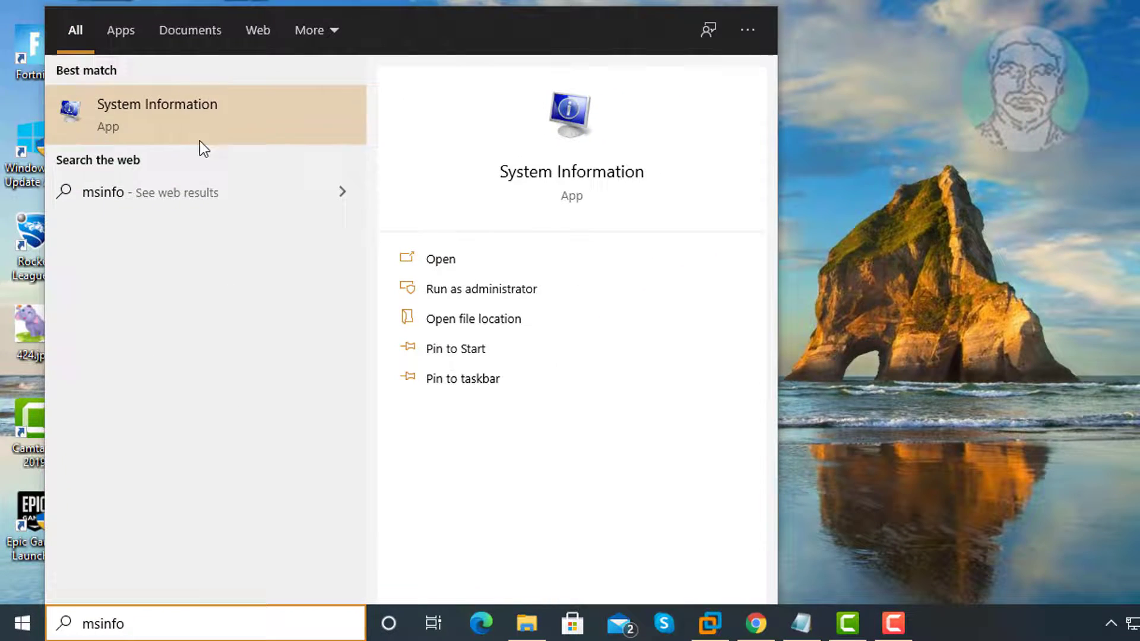
click(174, 108)
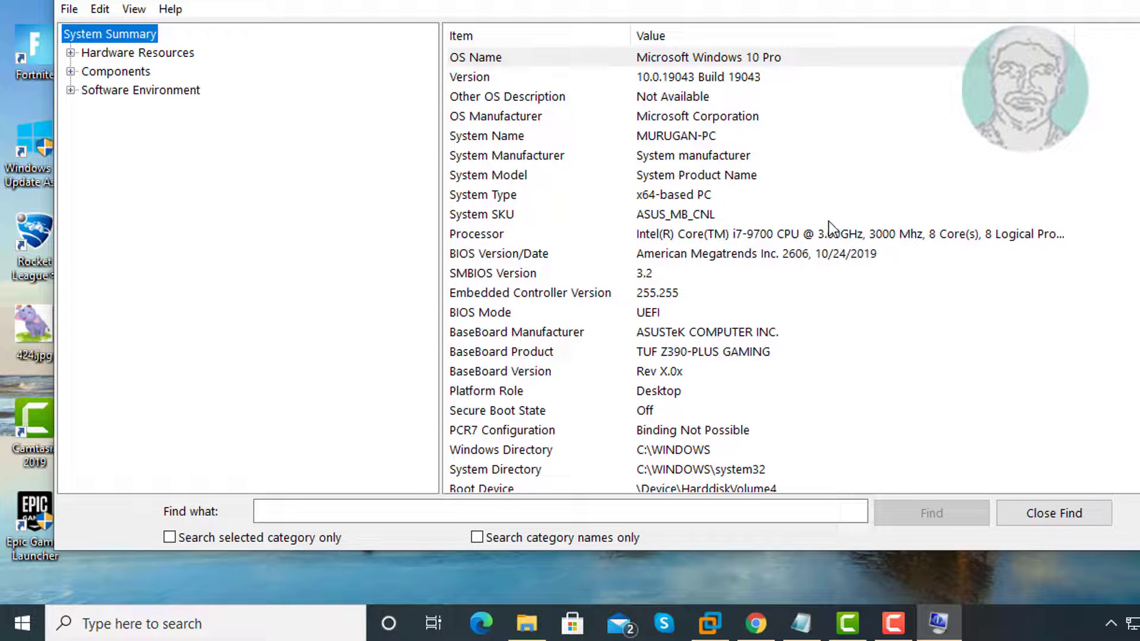
click(466, 238)
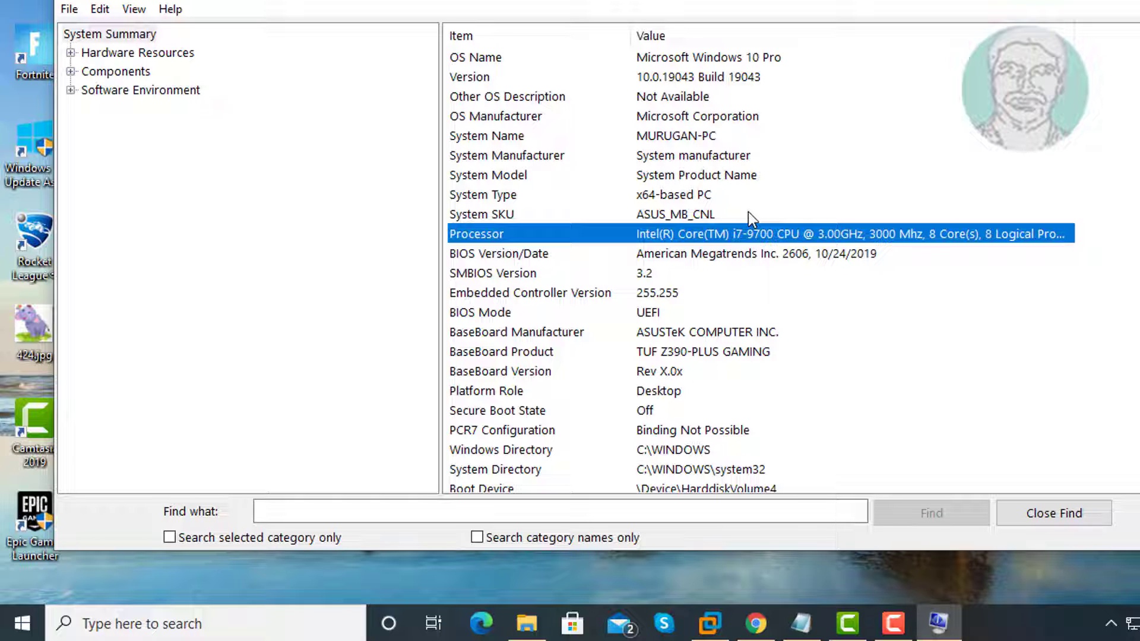
click(698, 196)
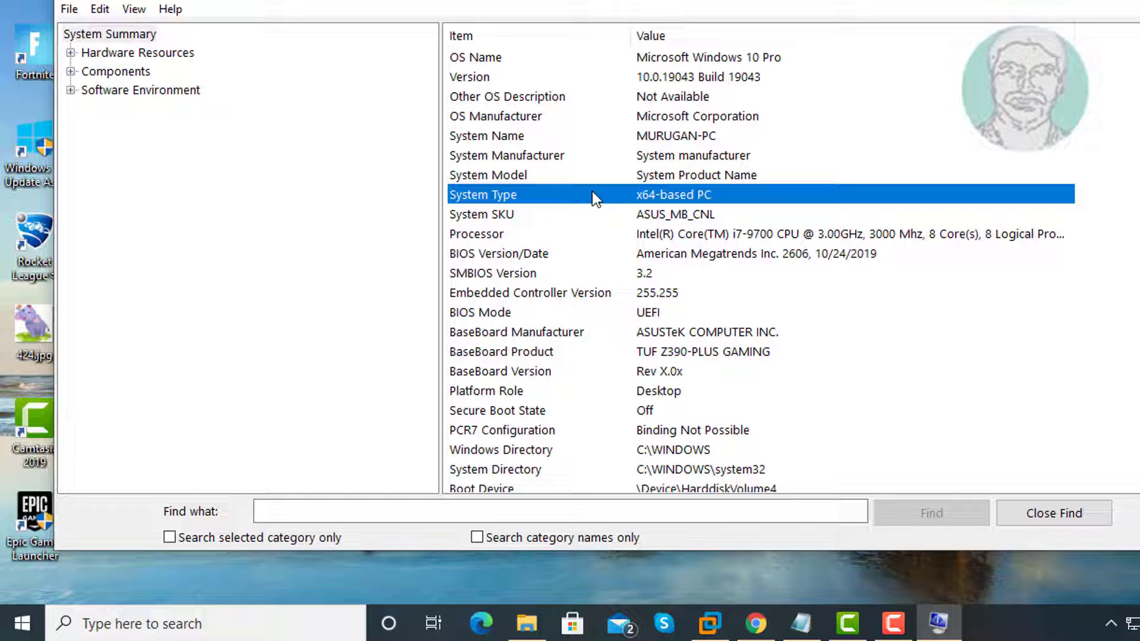
click(665, 233)
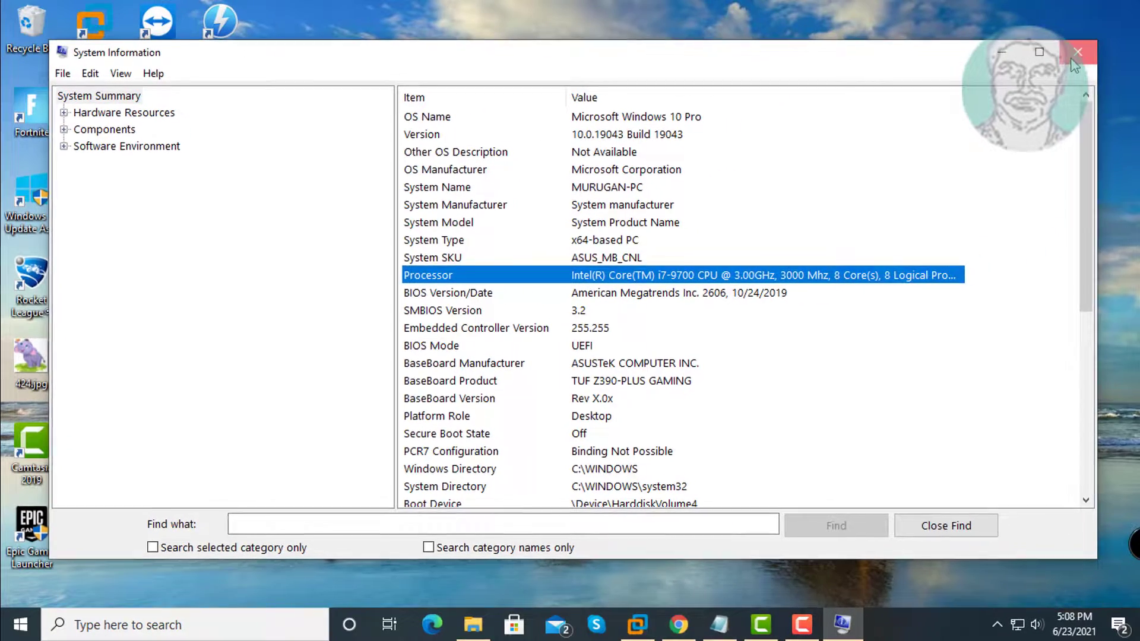
click(1076, 55)
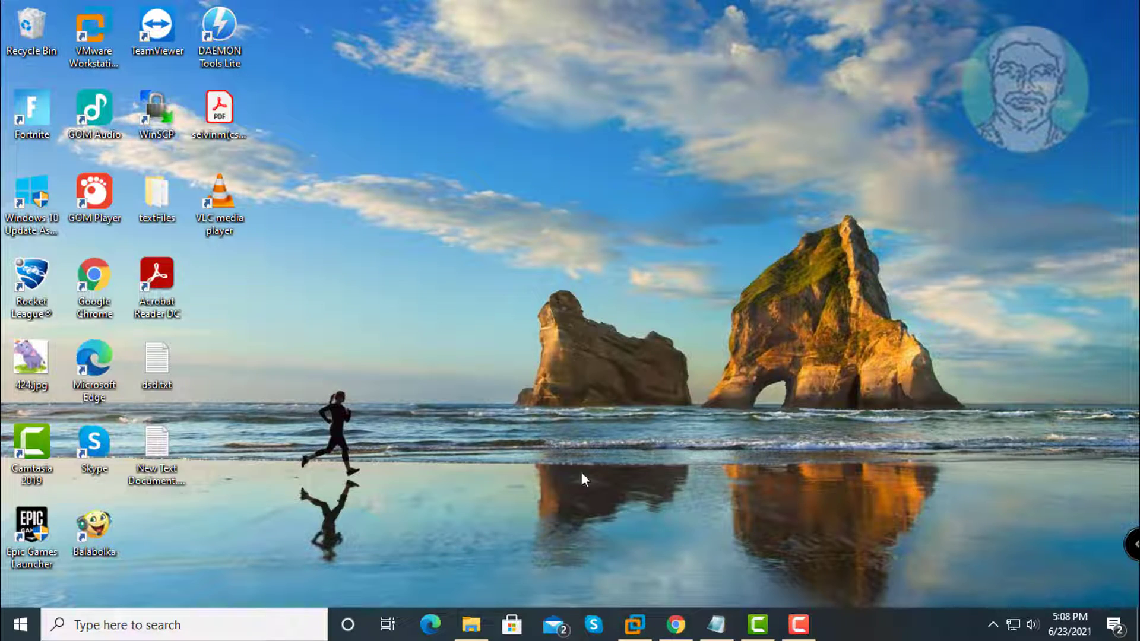
- Open Microsoft Edge and search the web for "intel i7 9700 driver"
double_click(98, 355)
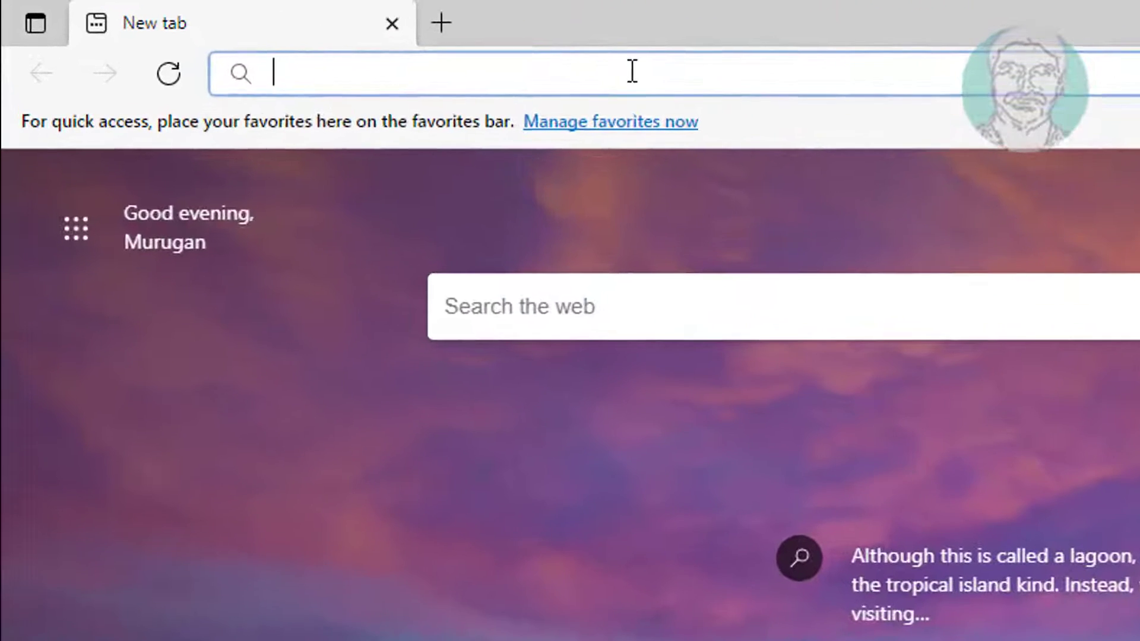
text(n)
key(BackSpace)
text(i)
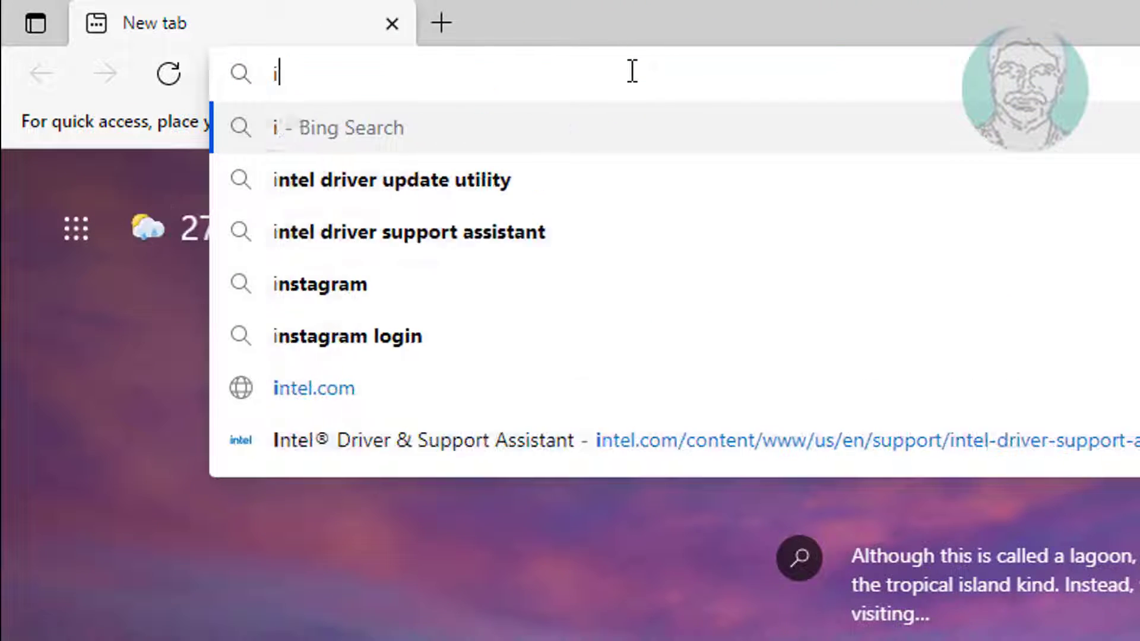
text(ntel i)
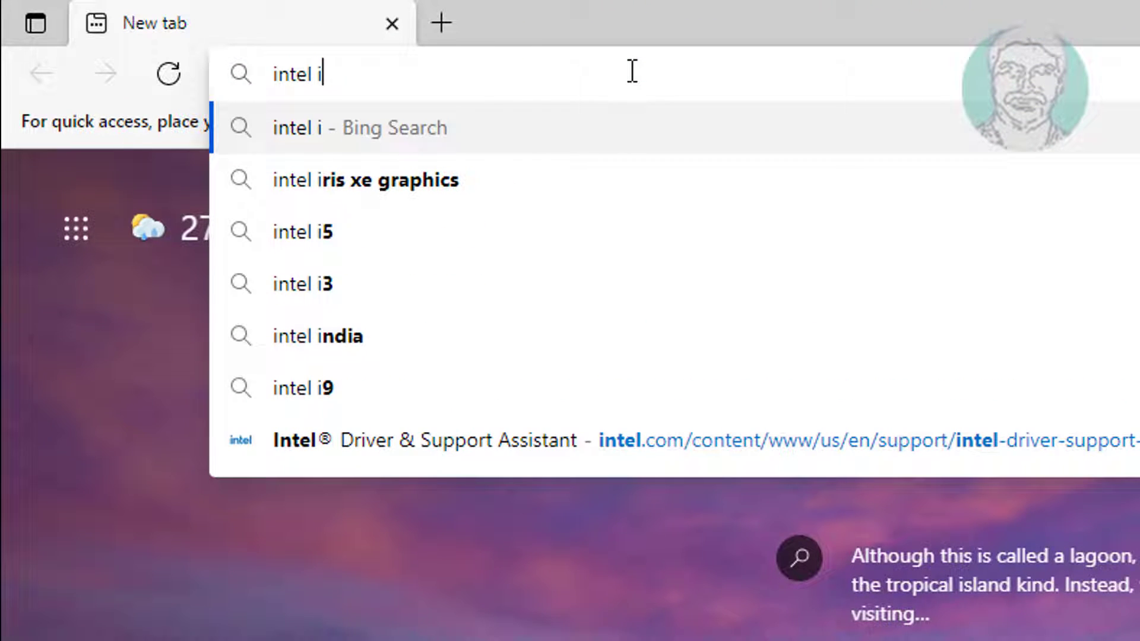
text(7)
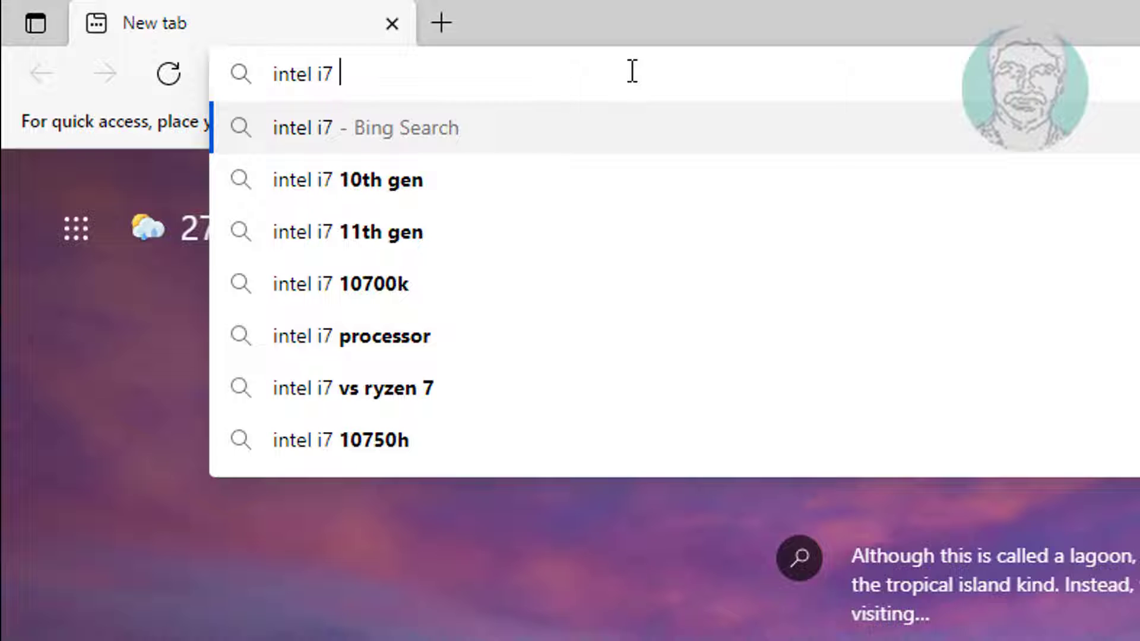
text( 97)
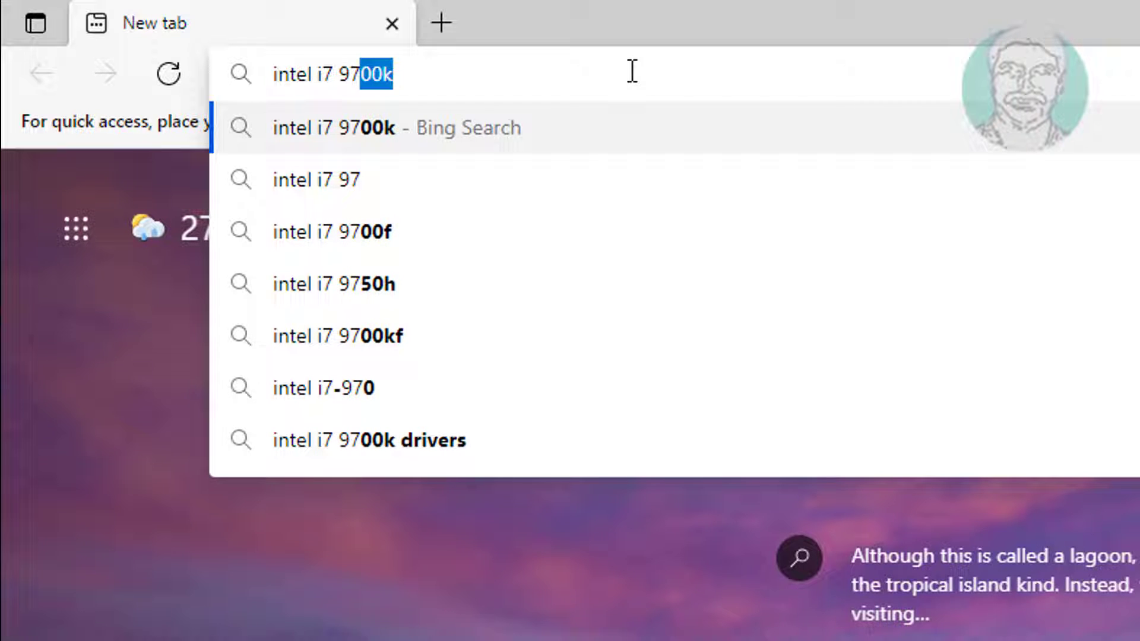
text(00)
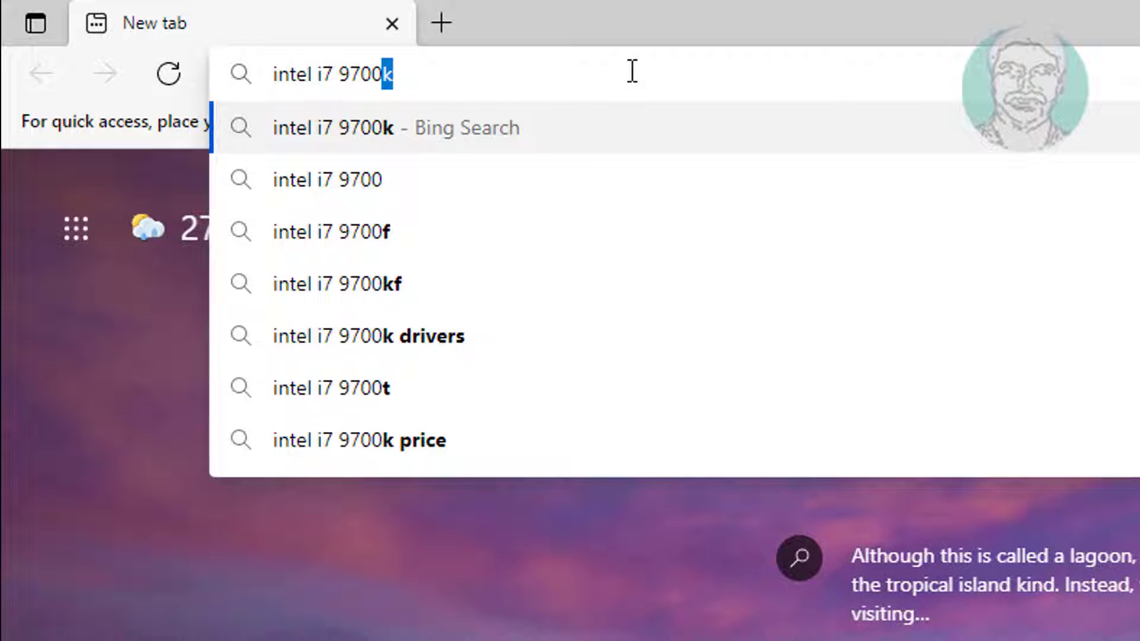
text( driver)
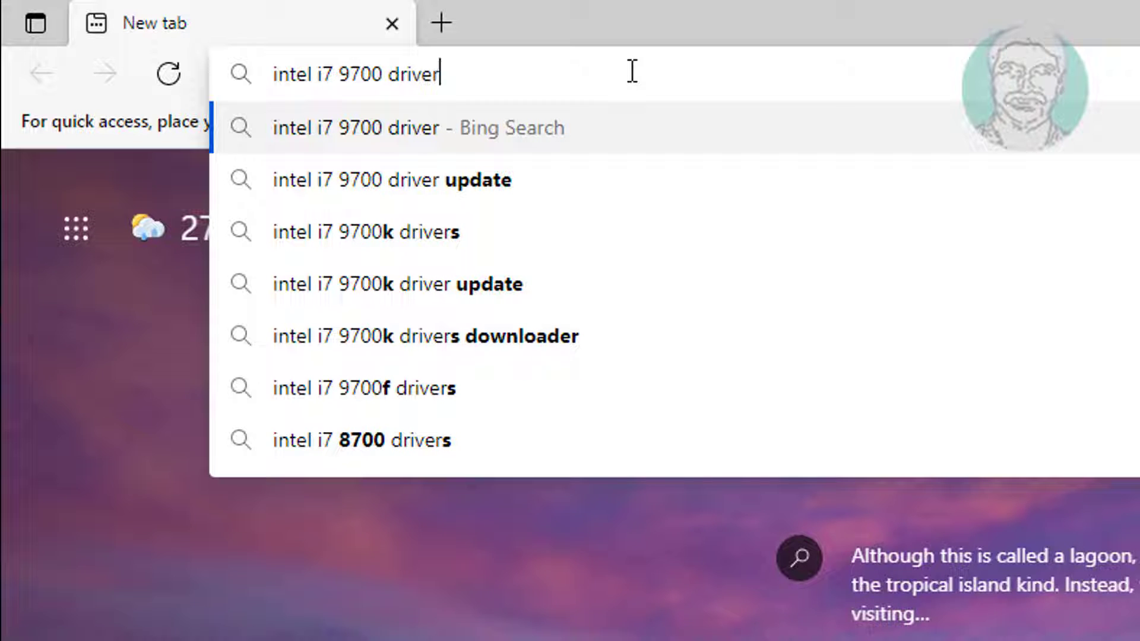
key(Return)
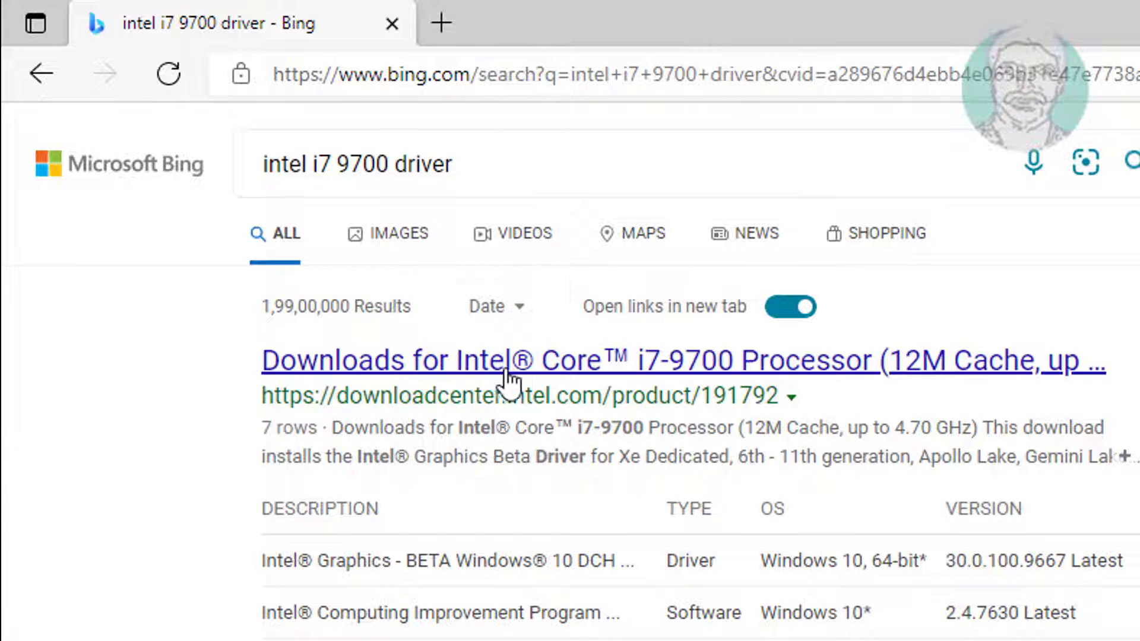
- Open Intel's download page for the Core i7-9700 processor and filter the downloads by Windows 10, 64-bit*
click(525, 363)
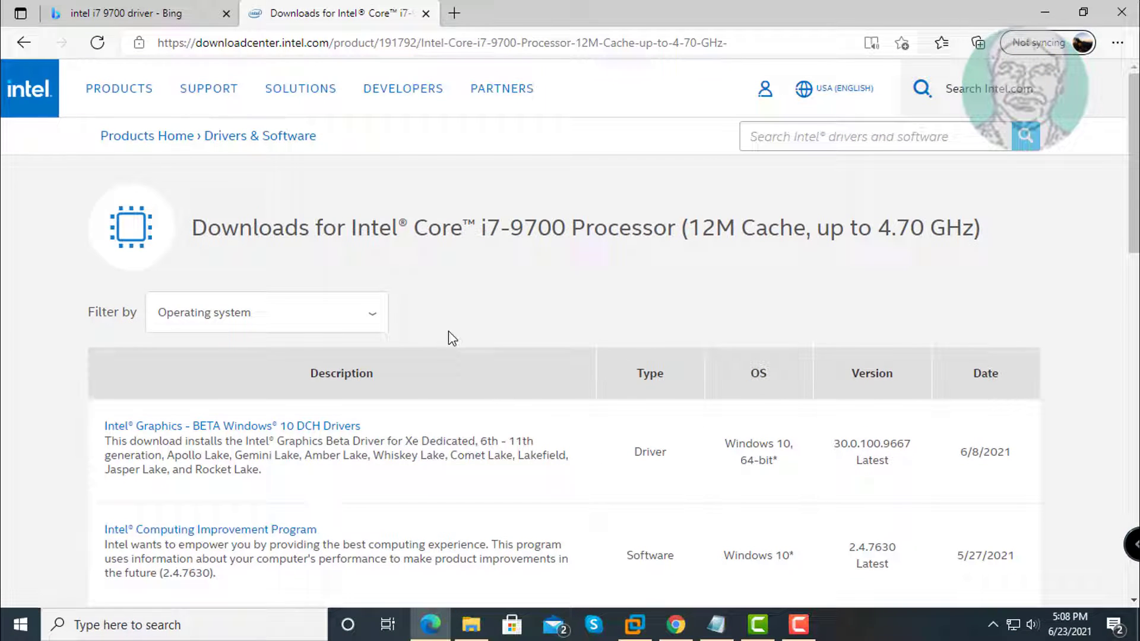
click(375, 316)
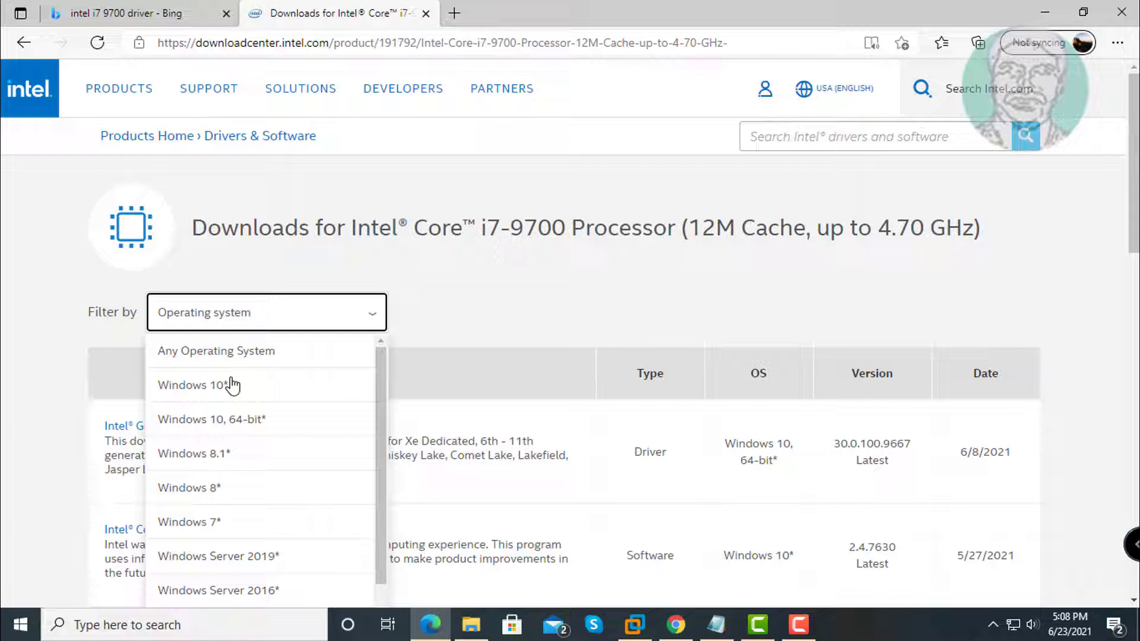
click(253, 426)
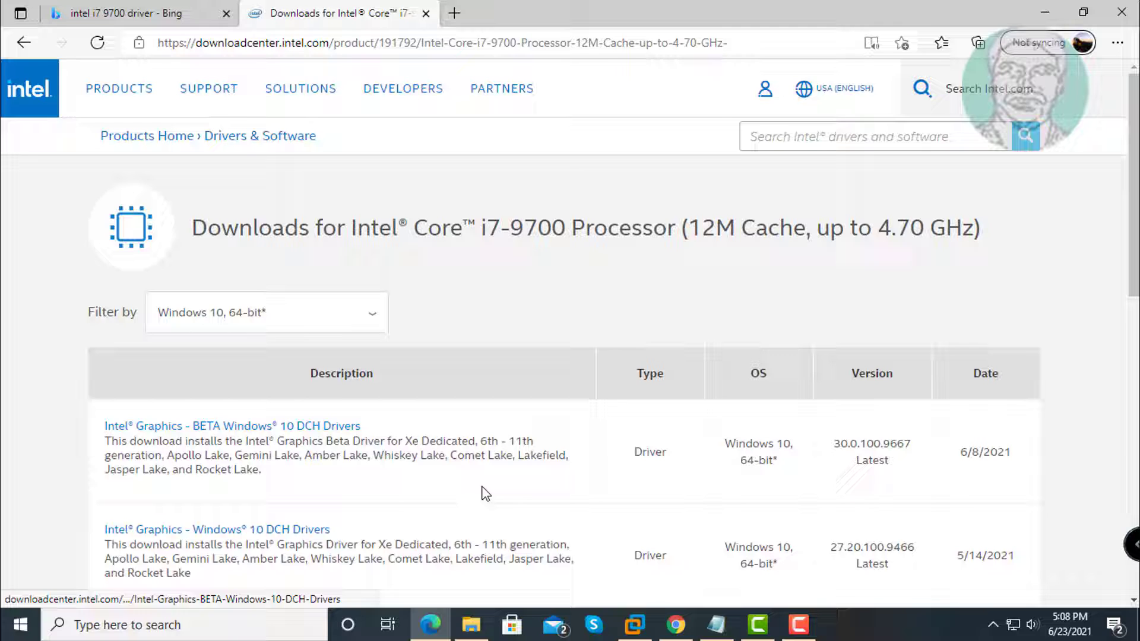
- Open the Intel Graphics - Windows 10 DCH Drivers page and download igfx_win10_100.9466.exe
scroll(535, 444, down, 1)
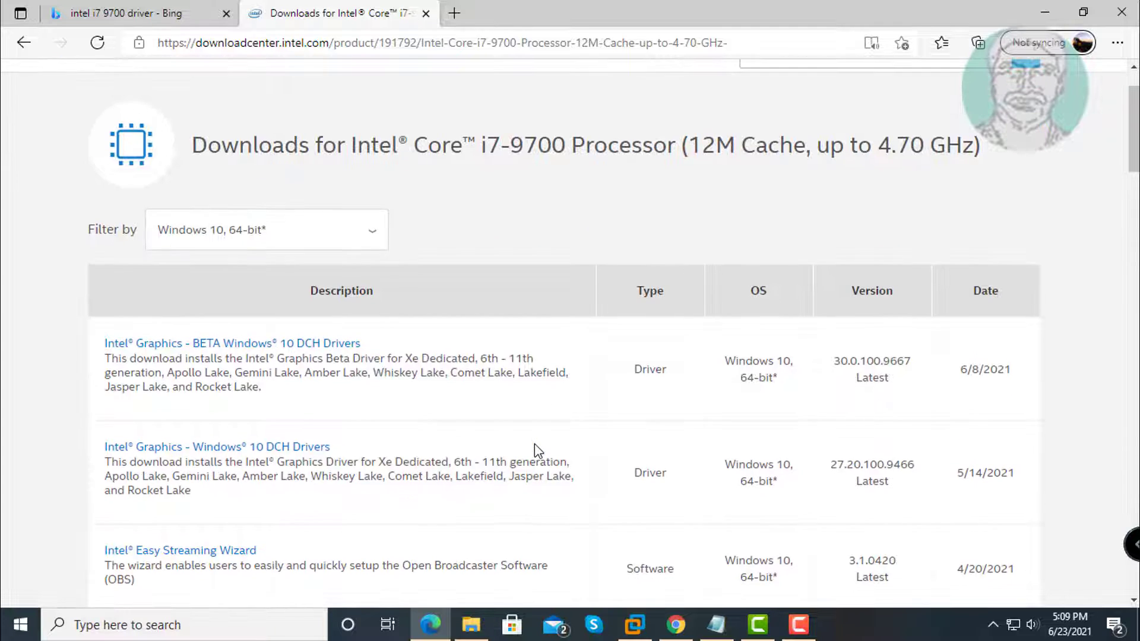
click(295, 449)
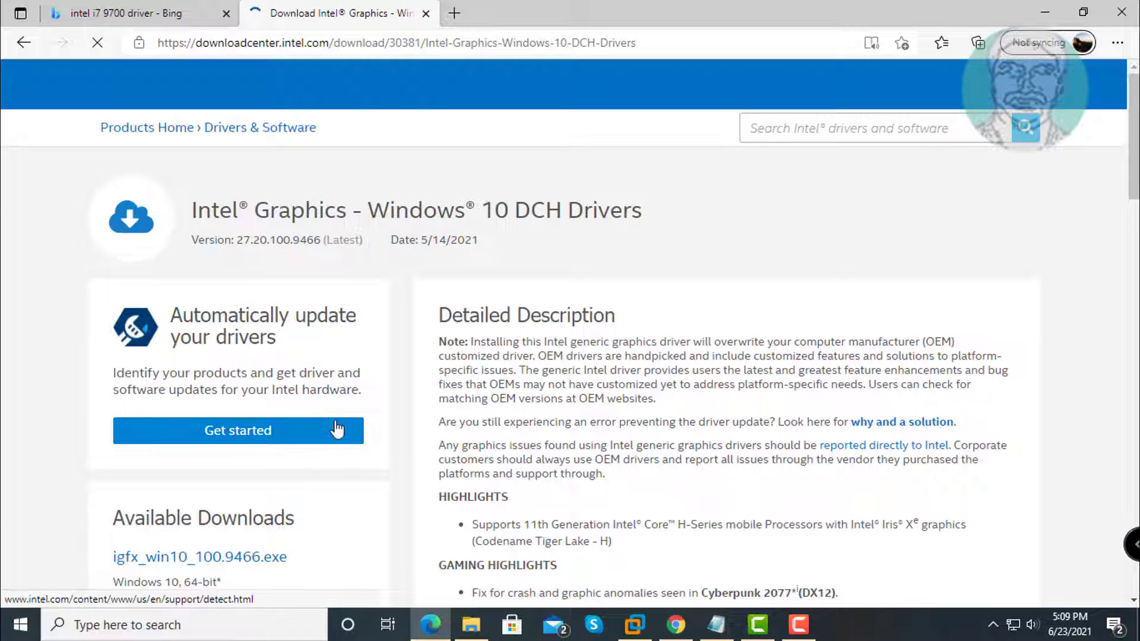
scroll(357, 451, down, 2)
scroll(315, 523, down, 1)
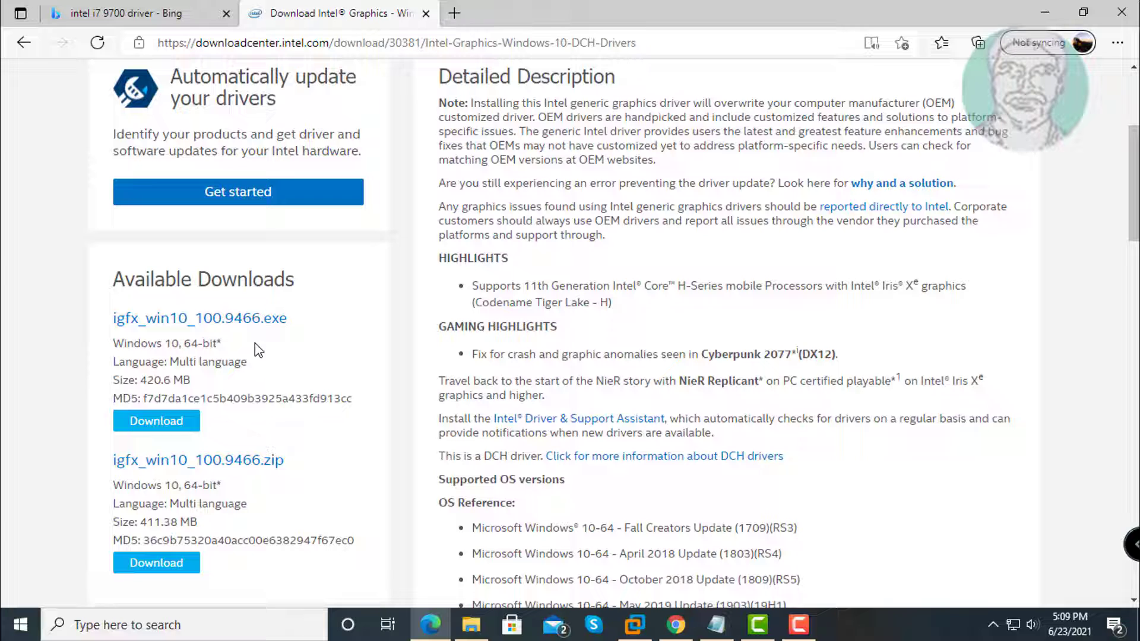
click(153, 423)
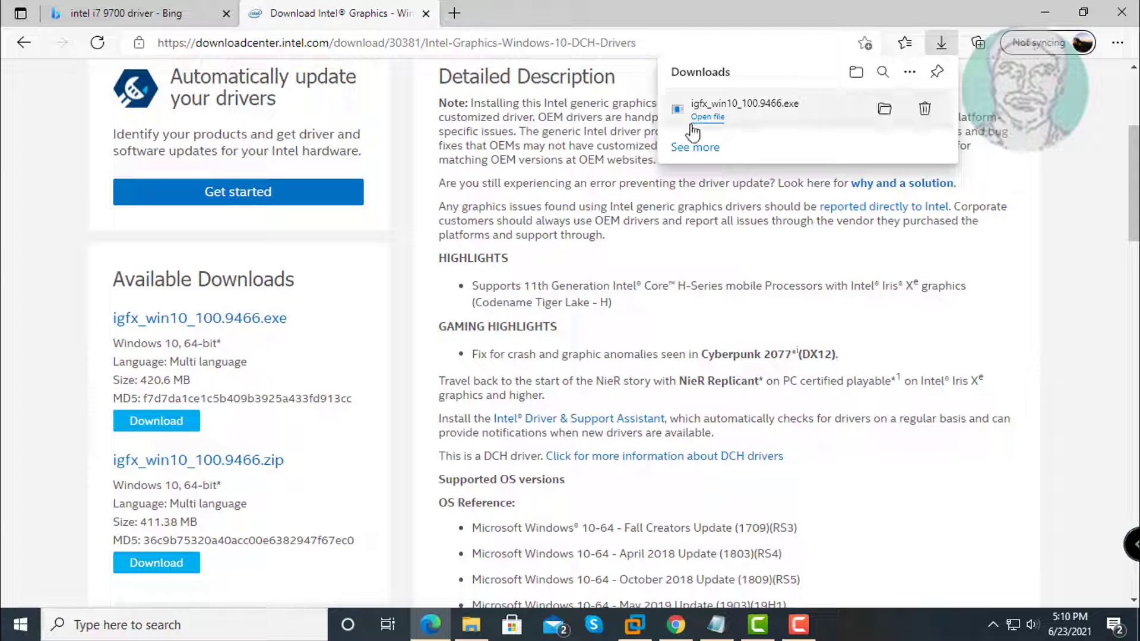
- Launch the downloaded igfx_win10_100.9466.exe, minimize the browser, and allow the file to run
click(707, 116)
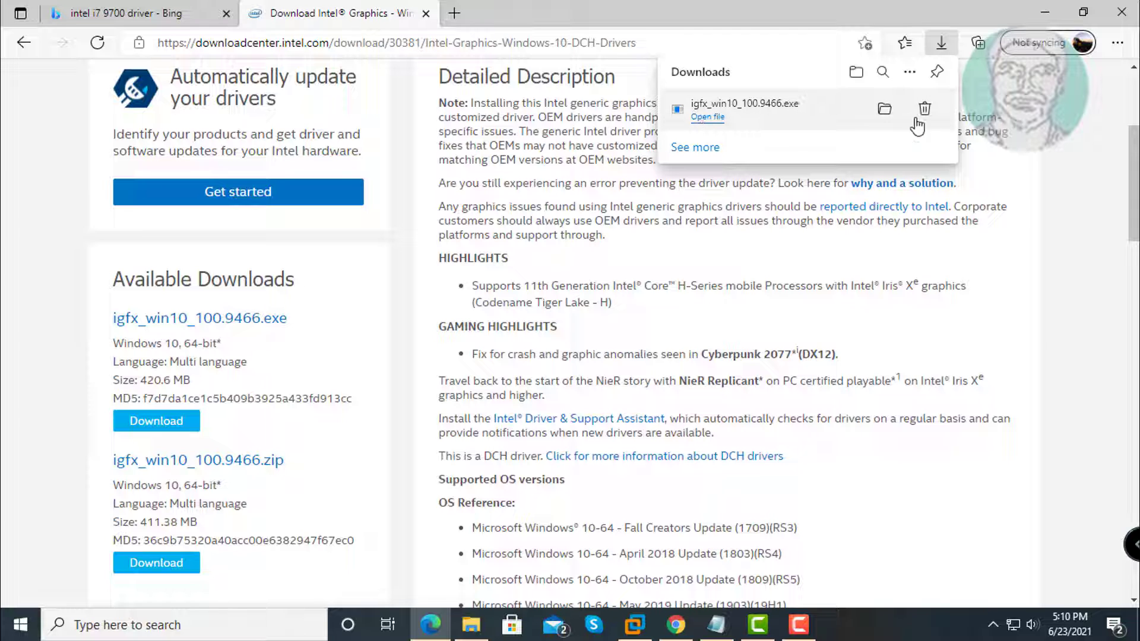
click(1045, 12)
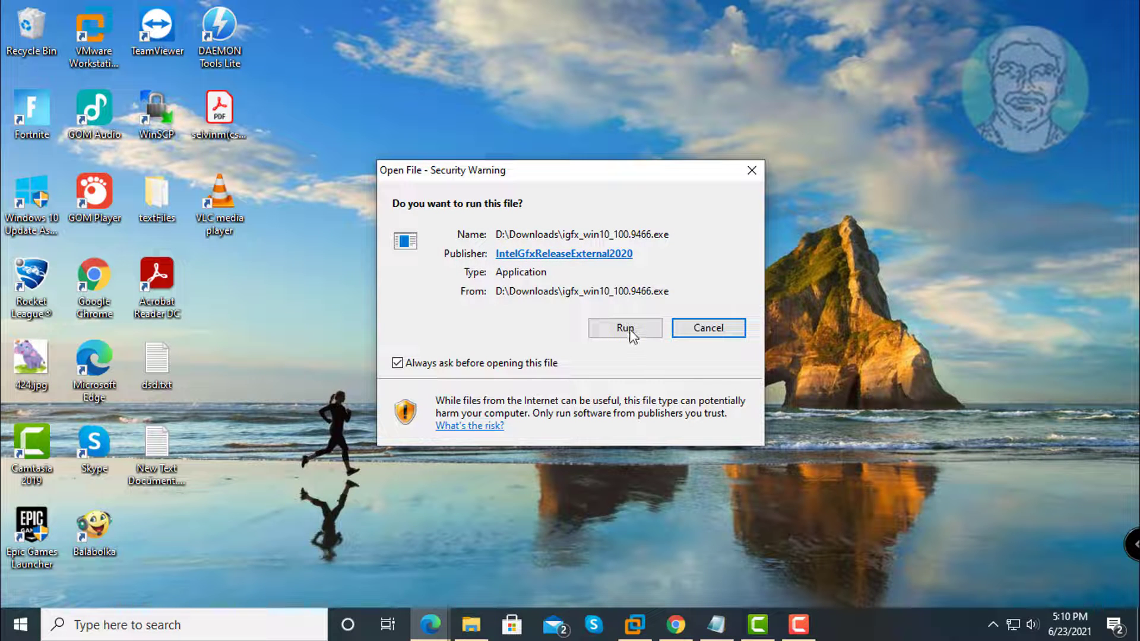
click(630, 333)
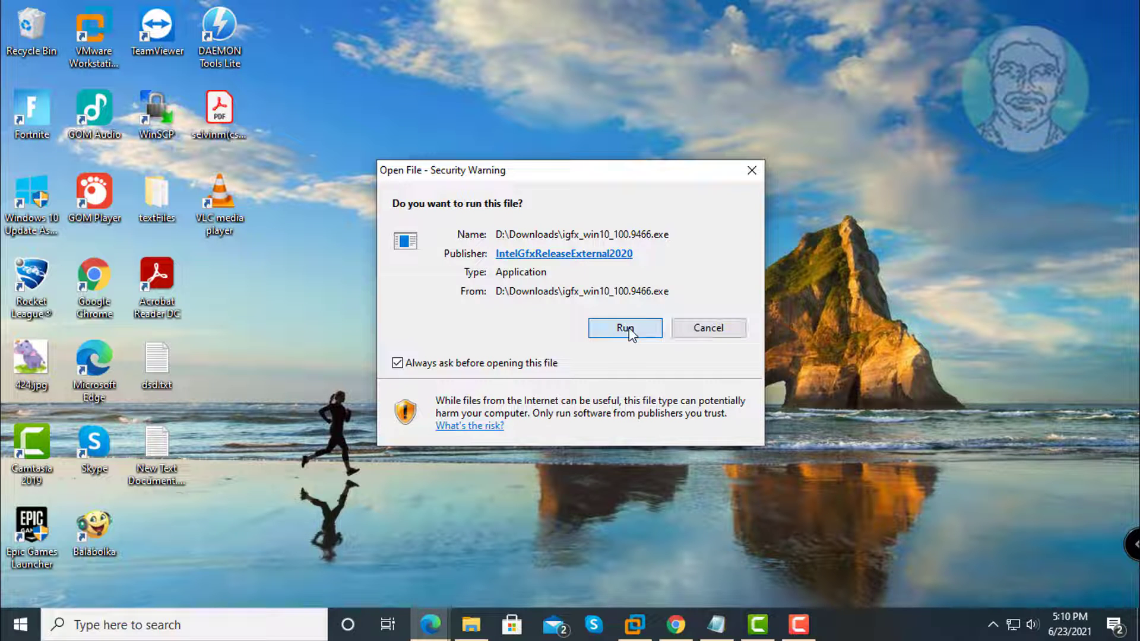
- Install the Intel Graphics Driver, accepting the license agreement, and finish setup with the "No, I will restart this computer later" option
click(676, 432)
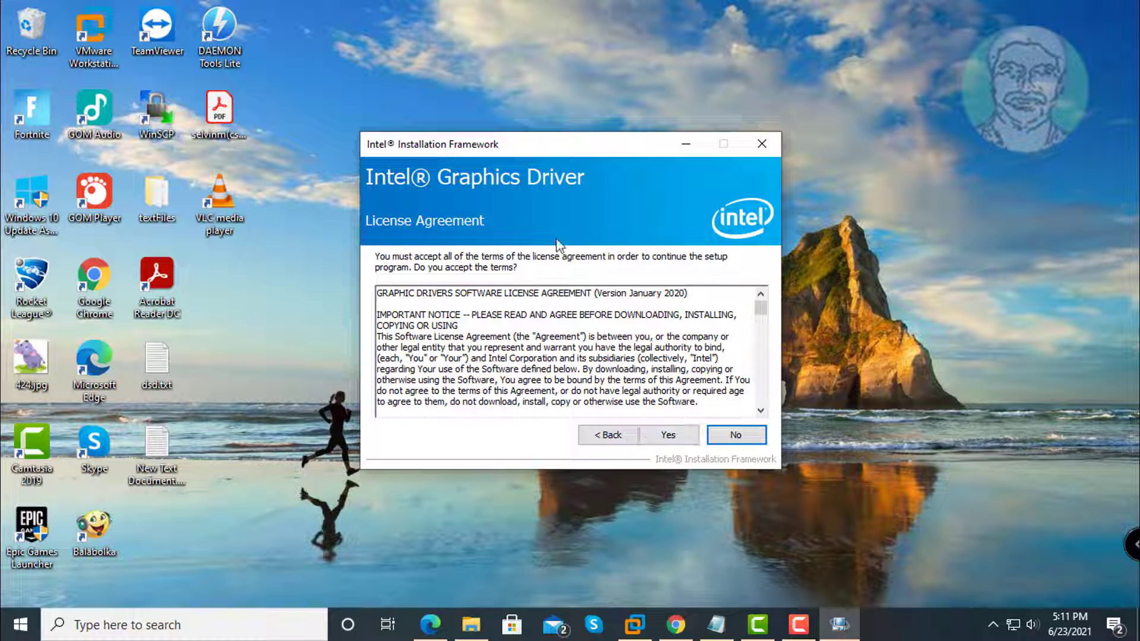
click(677, 436)
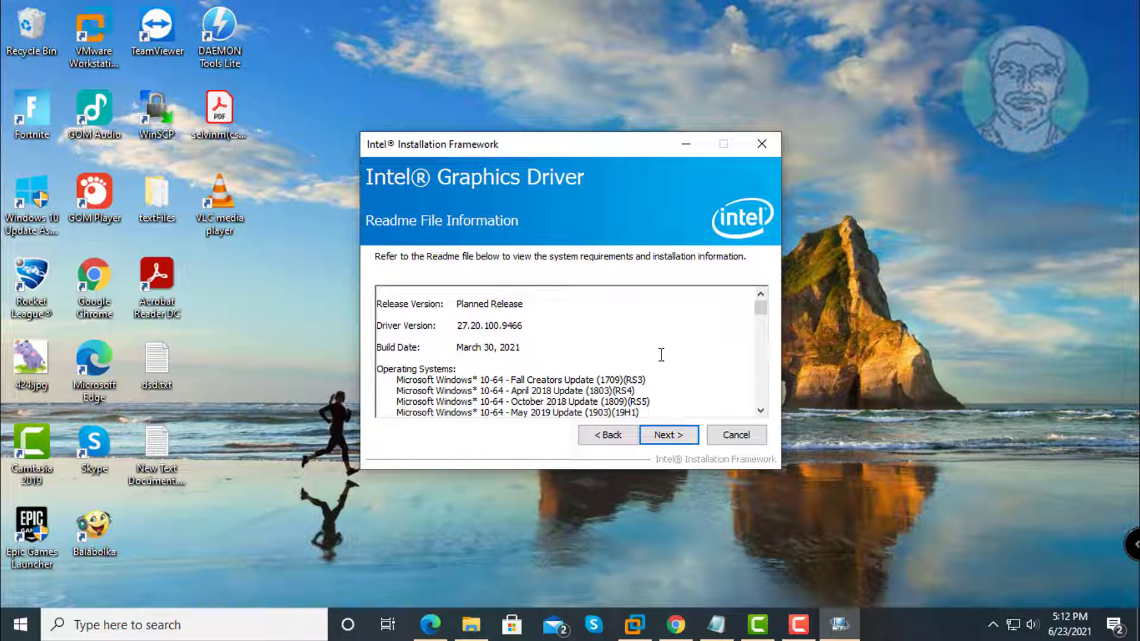
click(676, 437)
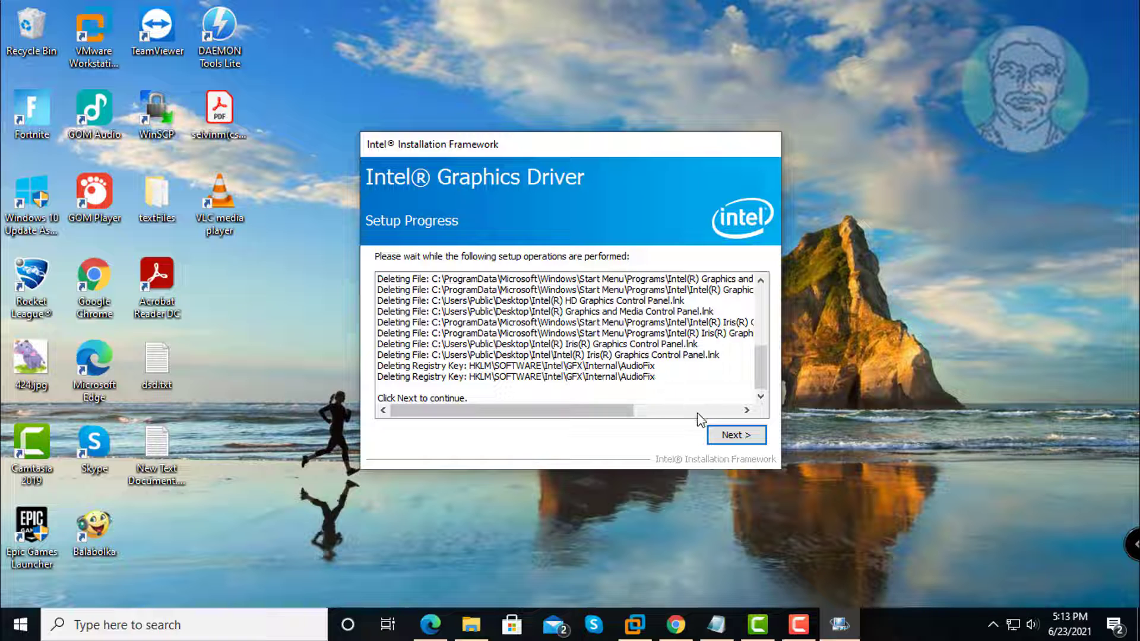
click(752, 442)
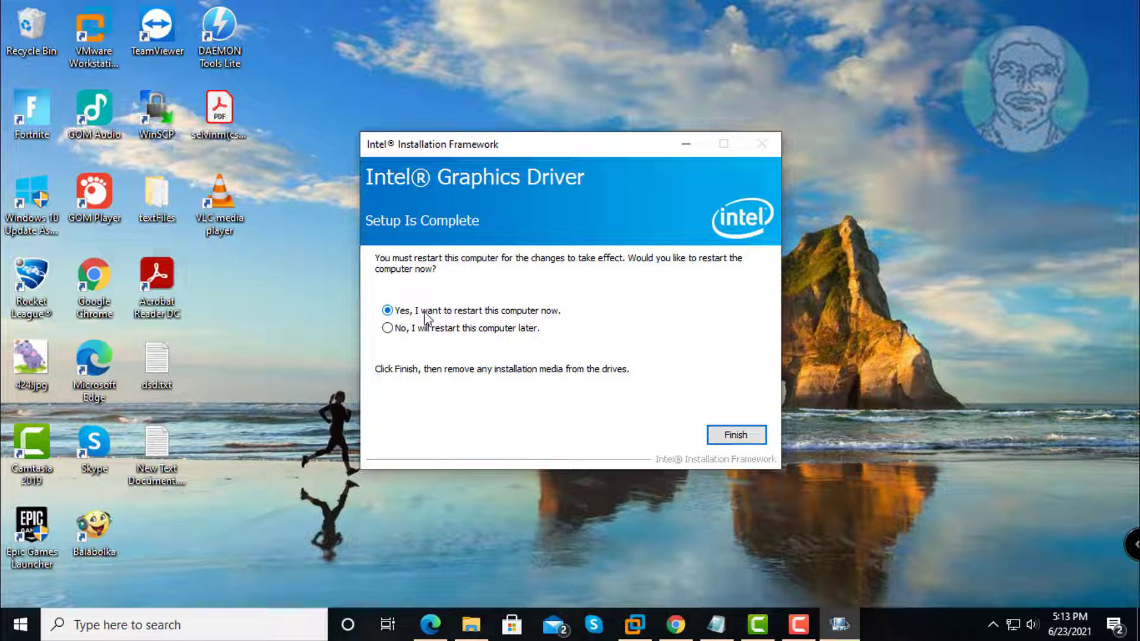
click(427, 328)
click(737, 435)
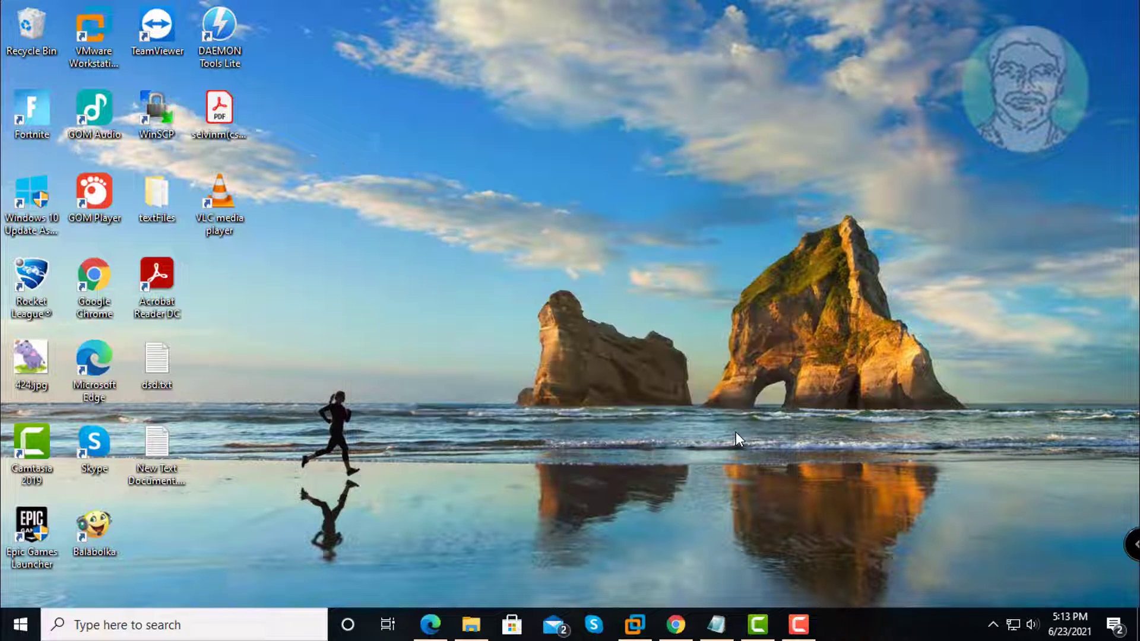